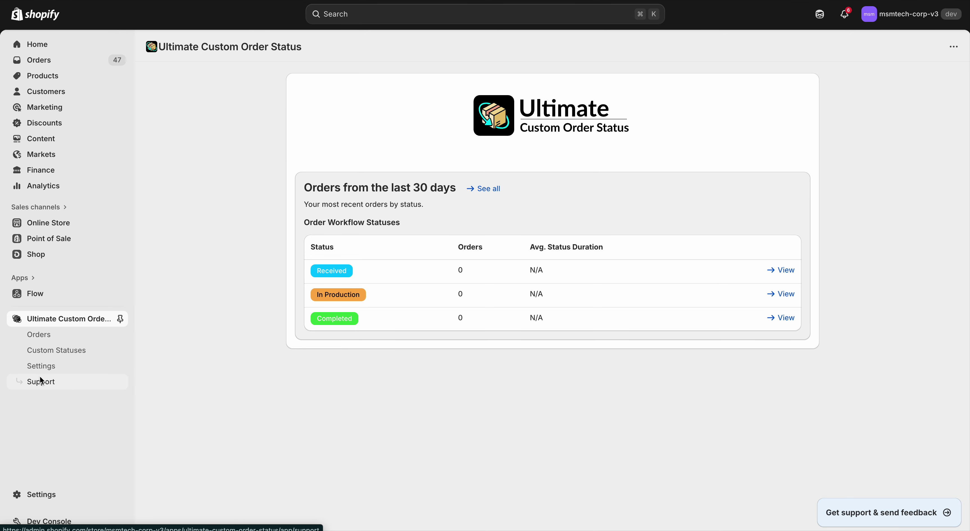
Open the Ultimate Custom Order Status settings and find the default sender under Email sender address
{"action": "left_click", "coordinate": [44, 367]}
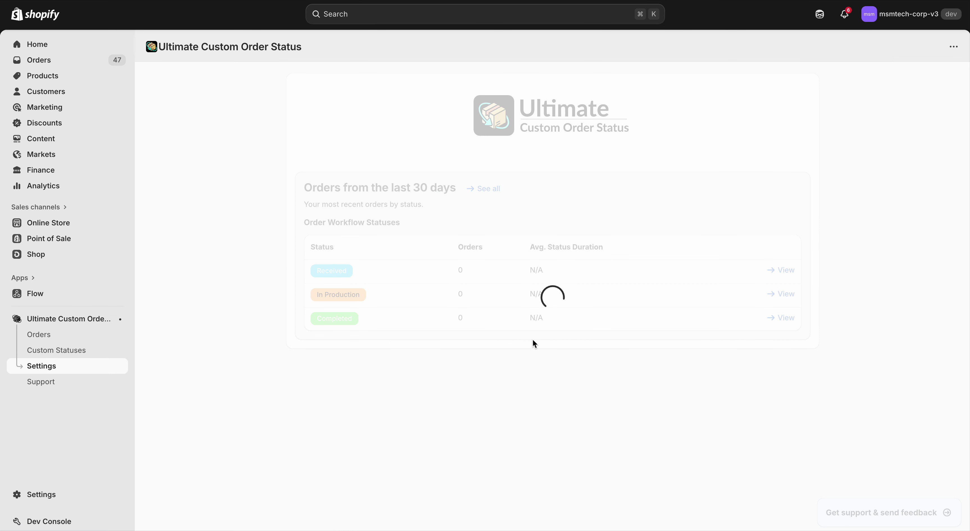
{"action": "scroll", "coordinate": [597, 409], "scroll_direction": "down", "scroll_amount": 20}
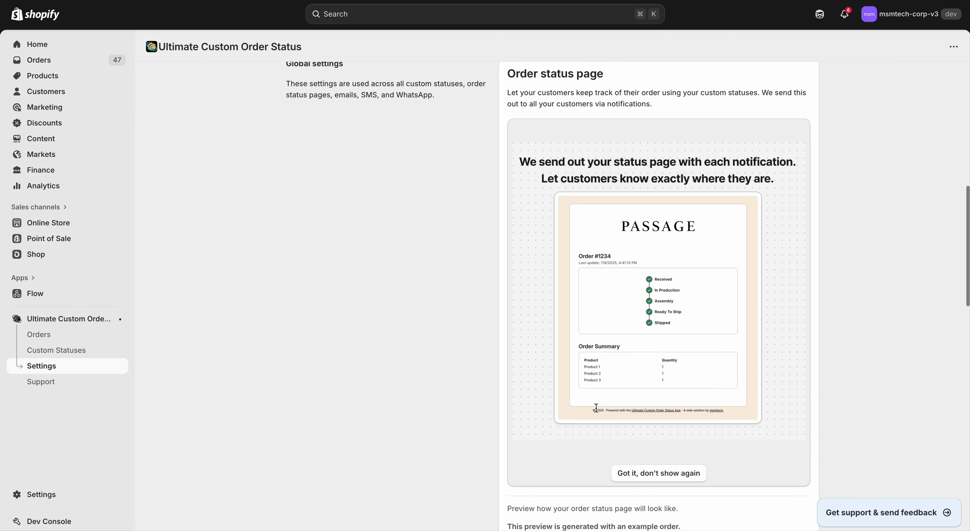
{"action": "scroll", "coordinate": [596, 408], "scroll_direction": "down", "scroll_amount": 5}
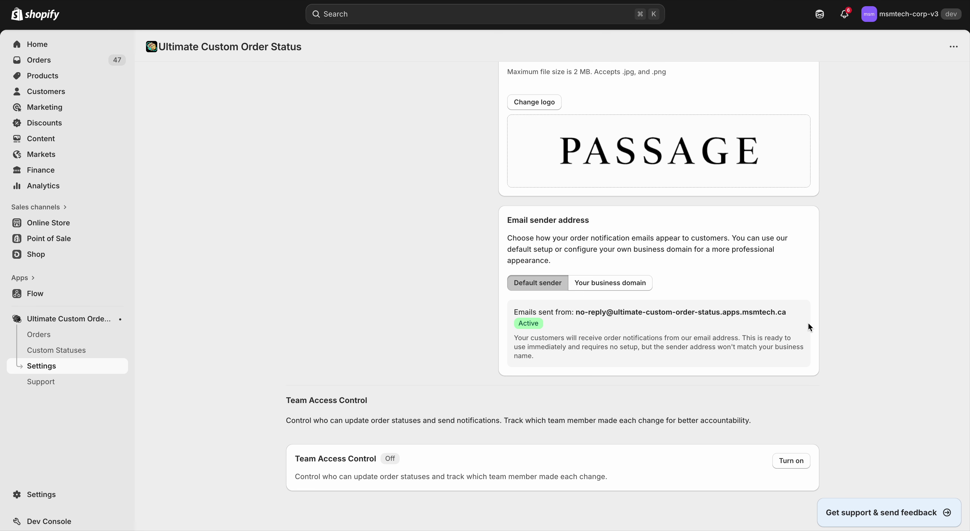
{"action": "triple_click", "coordinate": [721, 316]}
{"action": "left_click", "coordinate": [822, 341]}
Switch the email sender address to Your business domain and review the current sender and the setup steps
{"action": "left_click", "coordinate": [598, 284]}
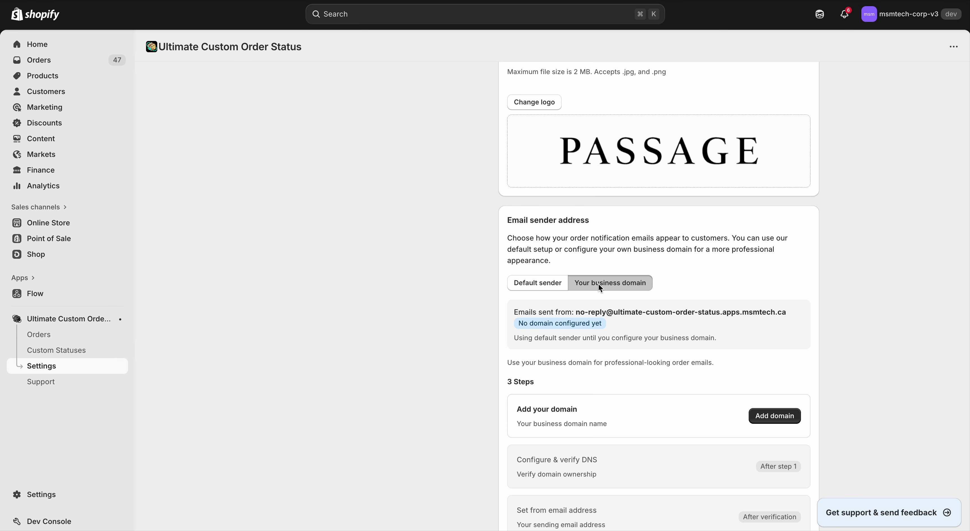
{"action": "scroll", "coordinate": [532, 364], "scroll_direction": "down", "scroll_amount": 1}
{"action": "scroll", "coordinate": [538, 320], "scroll_direction": "down", "scroll_amount": 2}
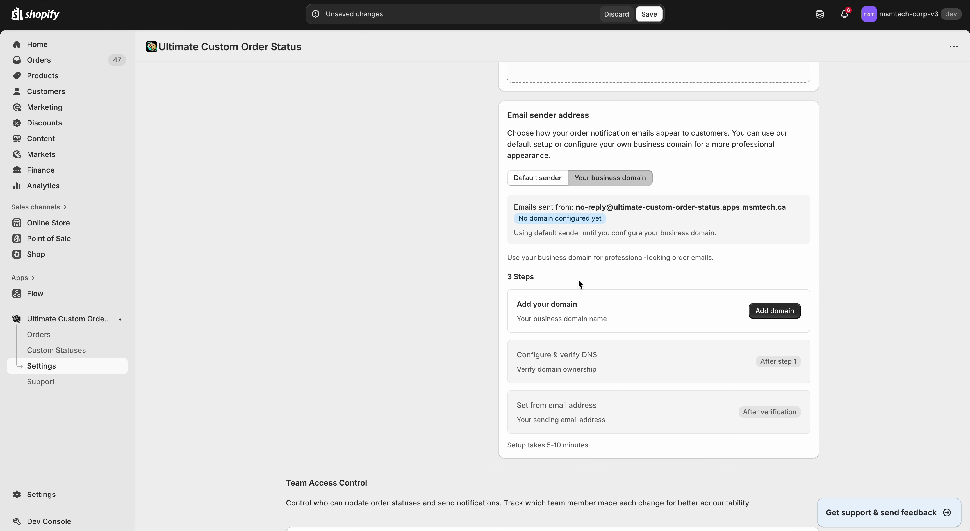
{"action": "scroll", "coordinate": [579, 279], "scroll_direction": "up", "scroll_amount": 1}
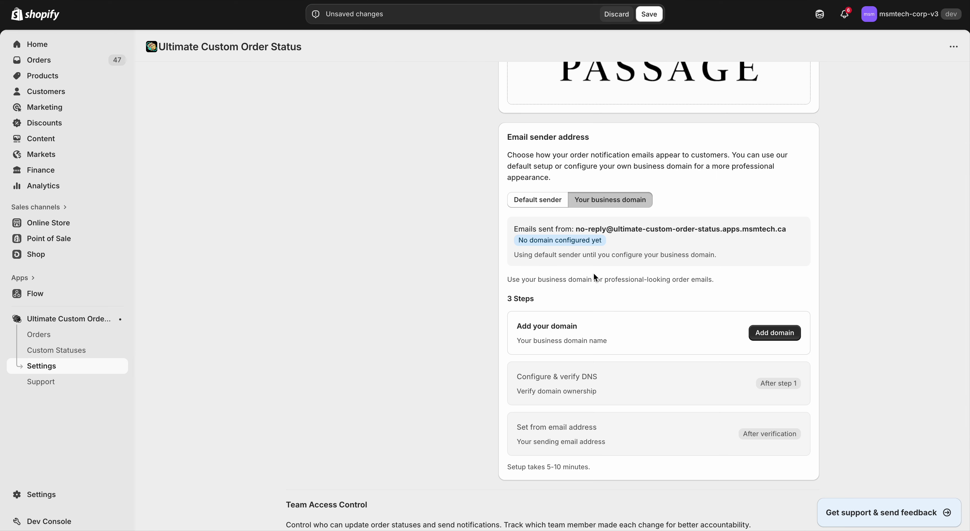
{"action": "triple_click", "coordinate": [606, 230]}
{"action": "left_click", "coordinate": [606, 259]}
{"action": "left_click_drag", "start_coordinate": [576, 228], "coordinate": [787, 232]}
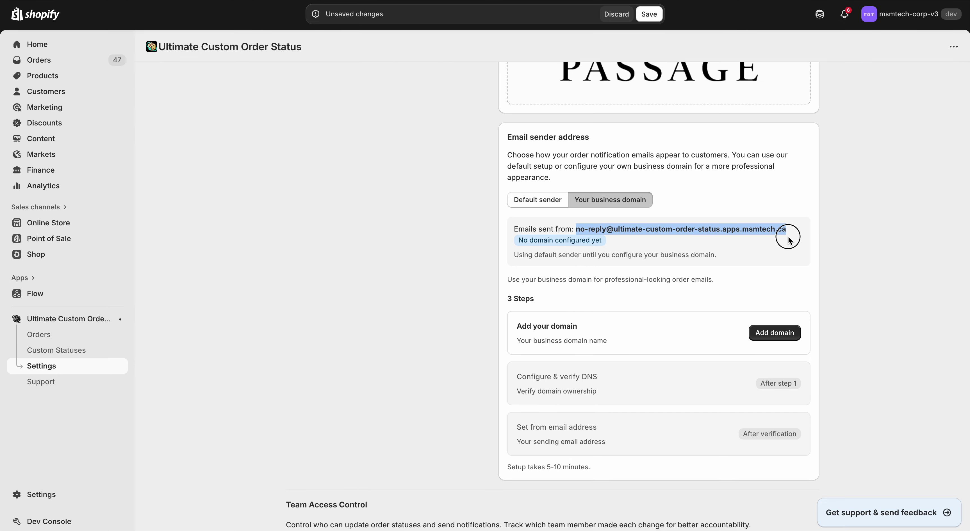
{"action": "left_click", "coordinate": [771, 264]}
{"action": "scroll", "coordinate": [513, 241], "scroll_direction": "down", "scroll_amount": 2}
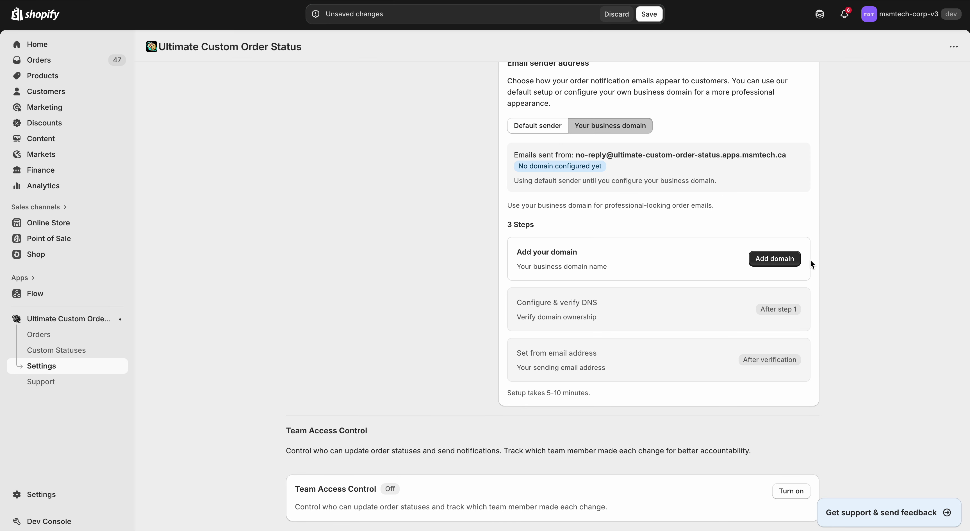
Add rollingscent.com as the business domain for order emails
{"action": "left_click", "coordinate": [770, 259]}
{"action": "left_click", "coordinate": [482, 308]}
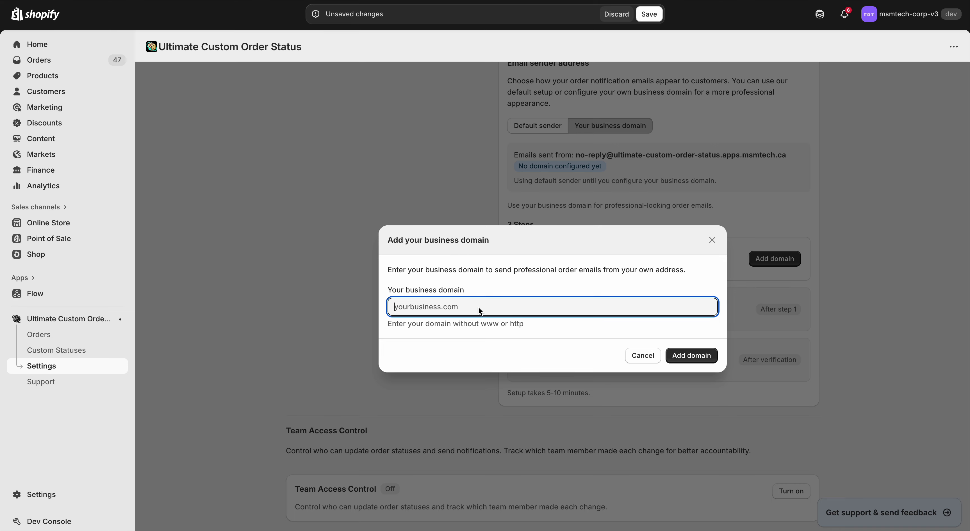
{"action": "type", "text": "rollingscent.com"}
{"action": "left_click", "coordinate": [520, 319]}
{"action": "left_click", "coordinate": [693, 356]}
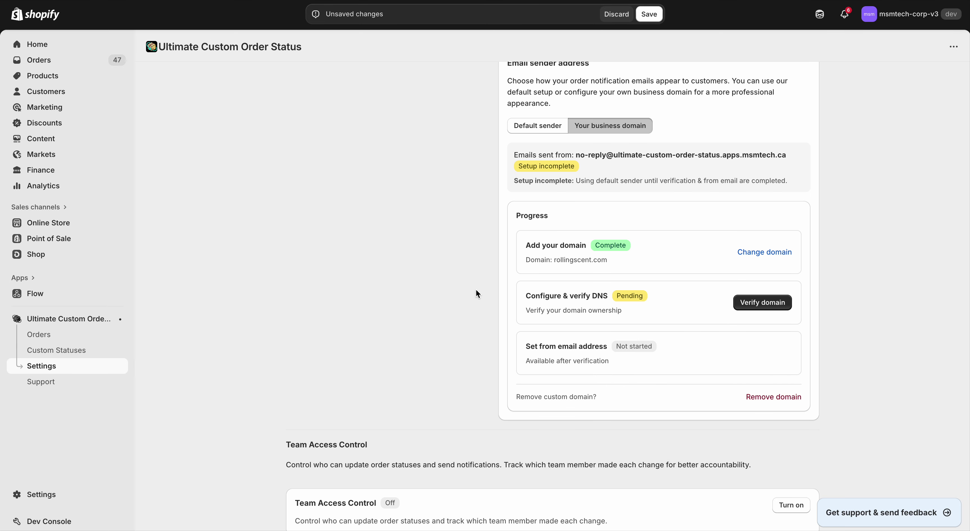
Review the domain setup progress and open the DNS verification details for rollingscent.com
{"action": "triple_click", "coordinate": [566, 262]}
{"action": "left_click", "coordinate": [432, 269]}
{"action": "scroll", "coordinate": [432, 270], "scroll_direction": "down", "scroll_amount": 1}
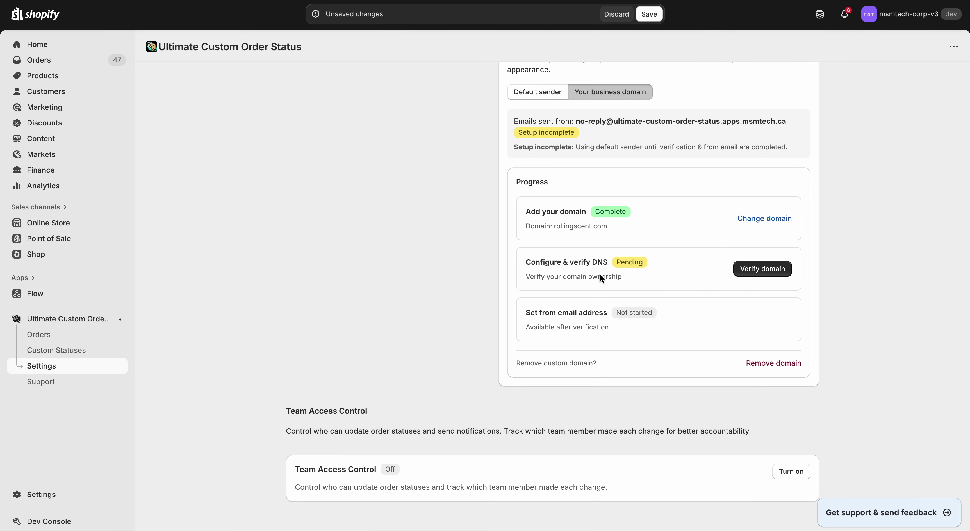
{"action": "scroll", "coordinate": [623, 285], "scroll_direction": "up", "scroll_amount": 1}
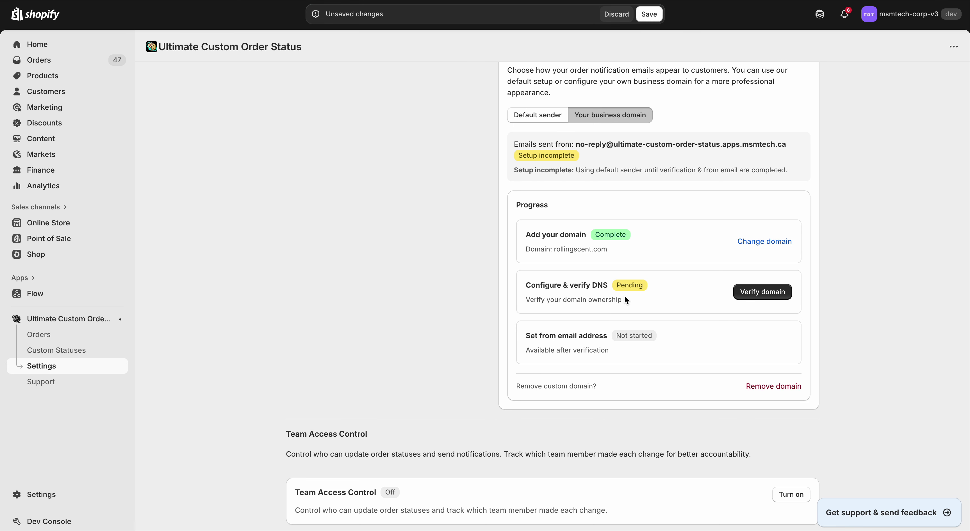
{"action": "scroll", "coordinate": [672, 293], "scroll_direction": "up", "scroll_amount": 1}
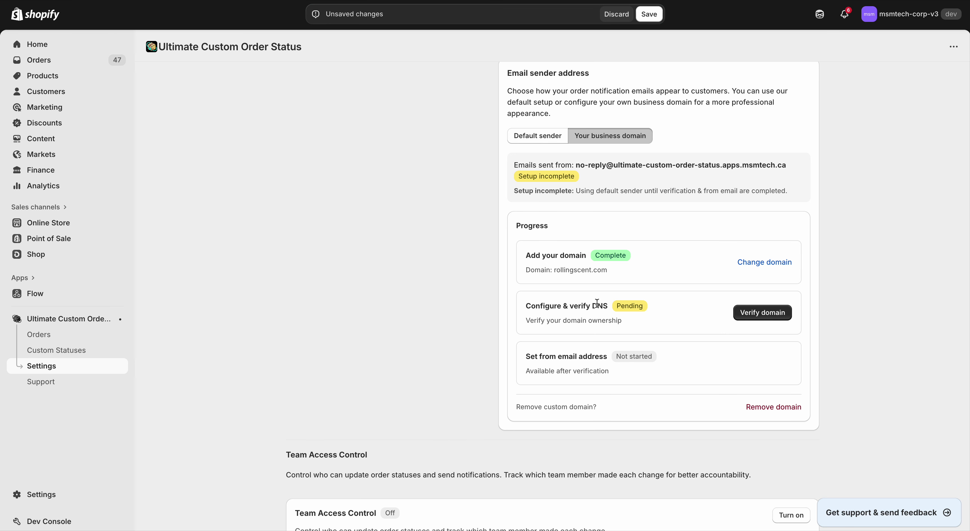
{"action": "left_click", "coordinate": [774, 315]}
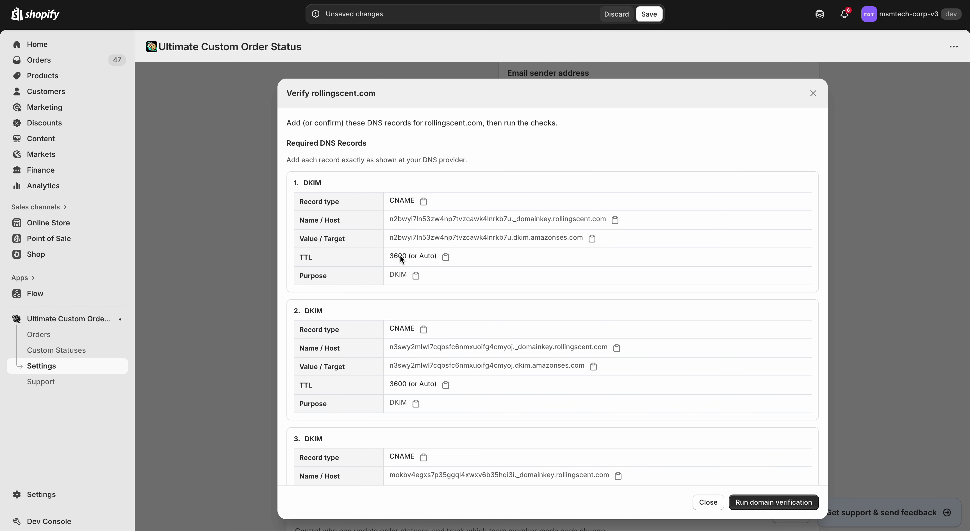
Look through the full list of required DNS records for rollingscent.com
{"action": "scroll", "coordinate": [503, 264], "scroll_direction": "down", "scroll_amount": 5}
{"action": "scroll", "coordinate": [503, 265], "scroll_direction": "down", "scroll_amount": 6}
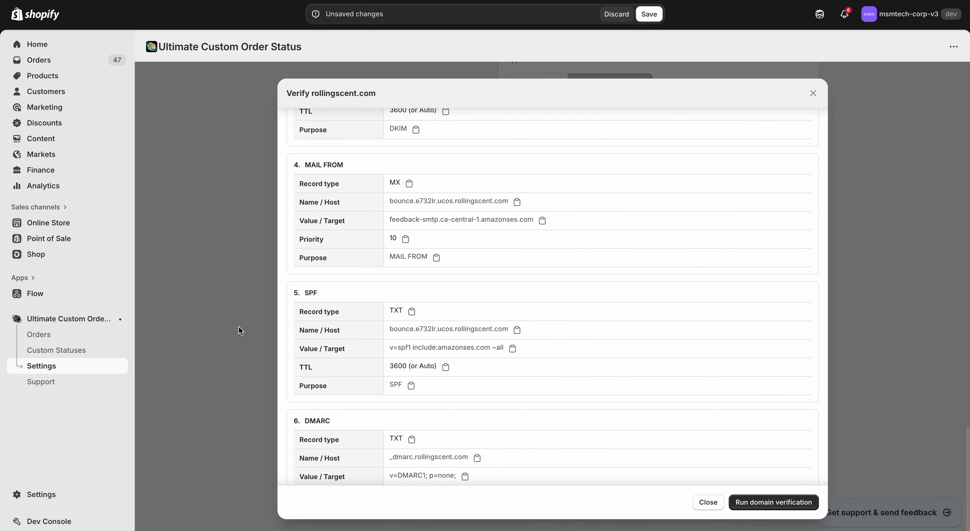
{"action": "scroll", "coordinate": [422, 384], "scroll_direction": "down", "scroll_amount": 4}
{"action": "scroll", "coordinate": [422, 385], "scroll_direction": "up", "scroll_amount": 8}
{"action": "scroll", "coordinate": [422, 383], "scroll_direction": "up", "scroll_amount": 5}
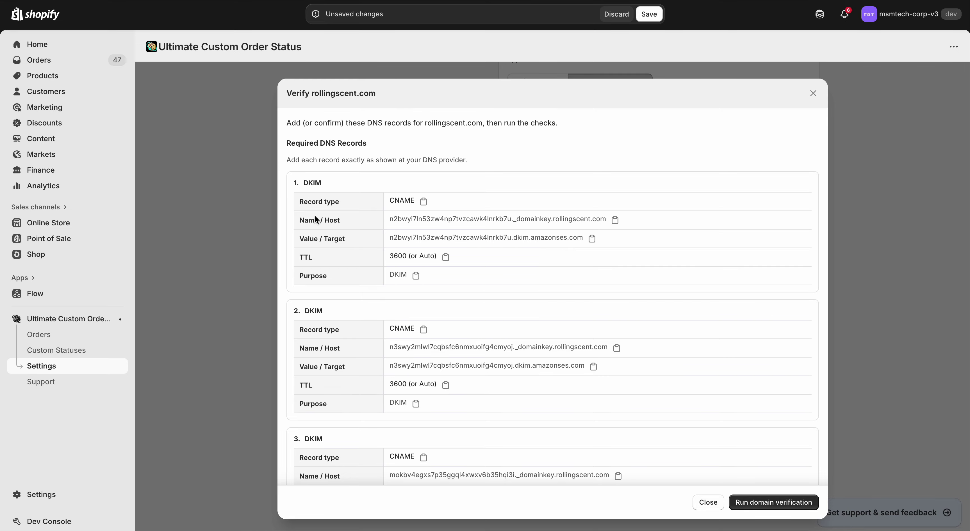
{"action": "scroll", "coordinate": [314, 216], "scroll_direction": "down", "scroll_amount": 8}
{"action": "scroll", "coordinate": [315, 219], "scroll_direction": "up", "scroll_amount": 8}
{"action": "left_click_drag", "start_coordinate": [320, 145], "coordinate": [368, 146]}
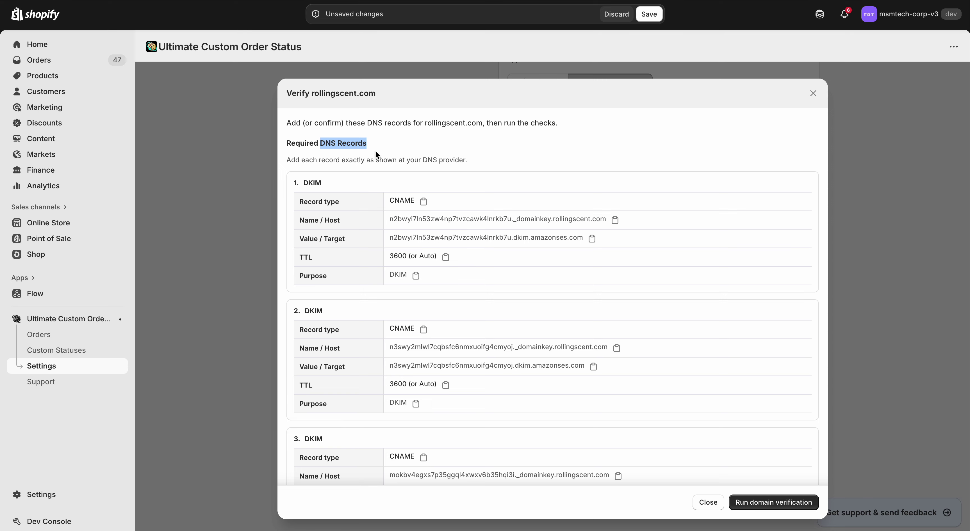
{"action": "left_click", "coordinate": [324, 148]}
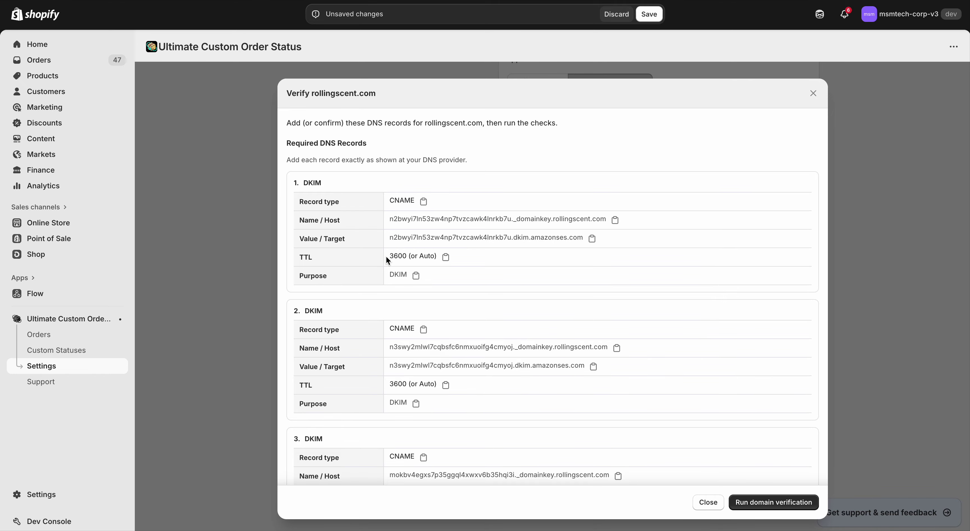
{"action": "scroll", "coordinate": [386, 255], "scroll_direction": "down", "scroll_amount": 5}
{"action": "scroll", "coordinate": [385, 255], "scroll_direction": "up", "scroll_amount": 5}
{"action": "triple_click", "coordinate": [331, 150]}
{"action": "left_click", "coordinate": [416, 154]}
Examine DKIM records 1 to 3, comparing their record type, host, target and TTL
{"action": "scroll", "coordinate": [364, 203], "scroll_direction": "down", "scroll_amount": 3}
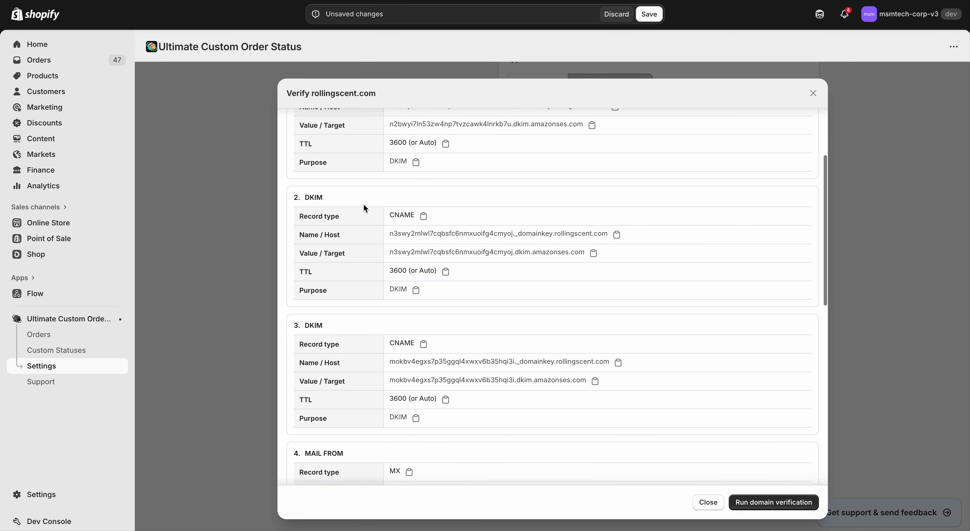
{"action": "scroll", "coordinate": [308, 181], "scroll_direction": "up", "scroll_amount": 3}
{"action": "scroll", "coordinate": [340, 218], "scroll_direction": "down", "scroll_amount": 4}
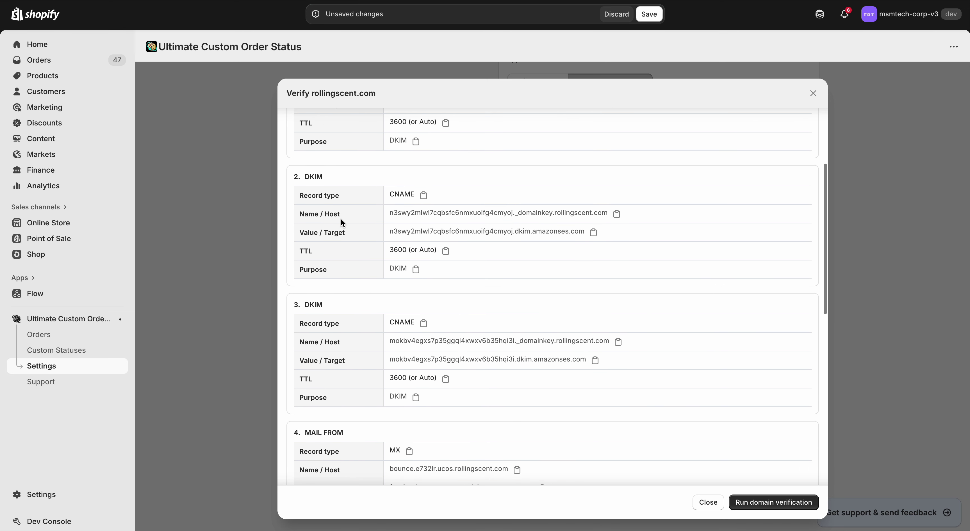
{"action": "scroll", "coordinate": [341, 218], "scroll_direction": "up", "scroll_amount": 2}
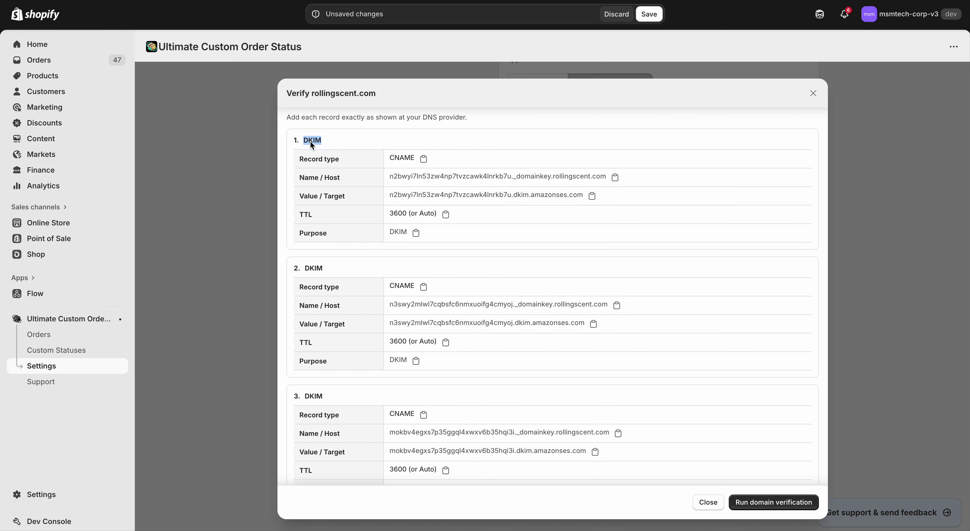
{"action": "scroll", "coordinate": [343, 150], "scroll_direction": "up", "scroll_amount": 1}
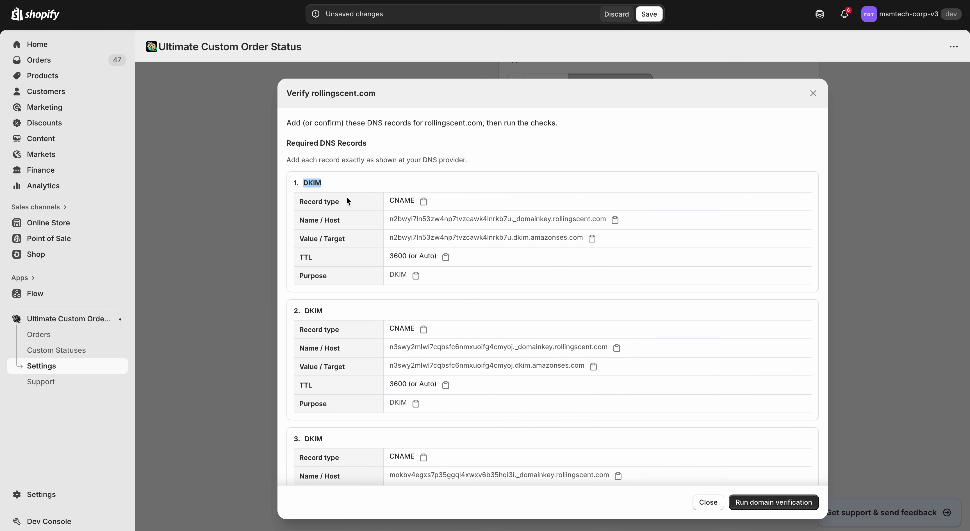
{"action": "scroll", "coordinate": [346, 200], "scroll_direction": "down", "scroll_amount": 3}
{"action": "scroll", "coordinate": [327, 313], "scroll_direction": "up", "scroll_amount": 1}
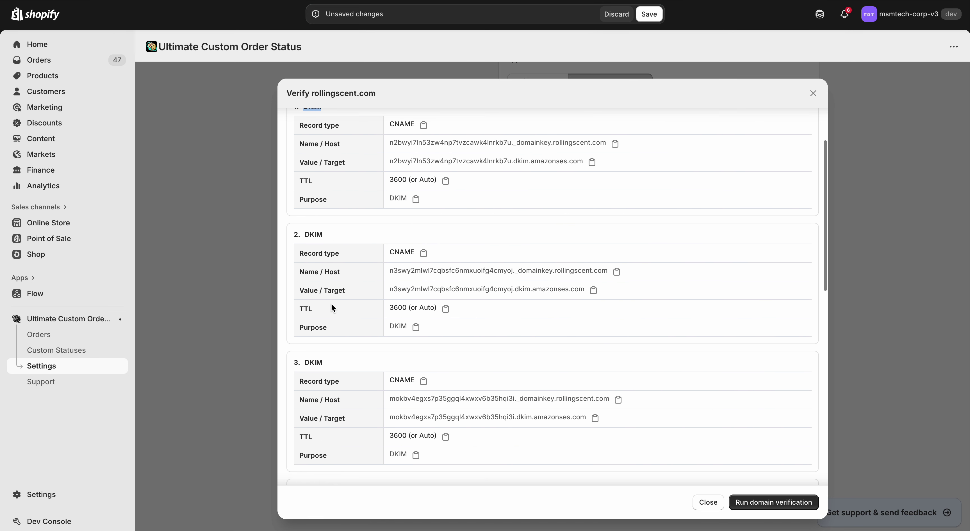
{"action": "scroll", "coordinate": [331, 303], "scroll_direction": "up", "scroll_amount": 1}
{"action": "double_click", "coordinate": [313, 275]}
{"action": "double_click", "coordinate": [309, 402]}
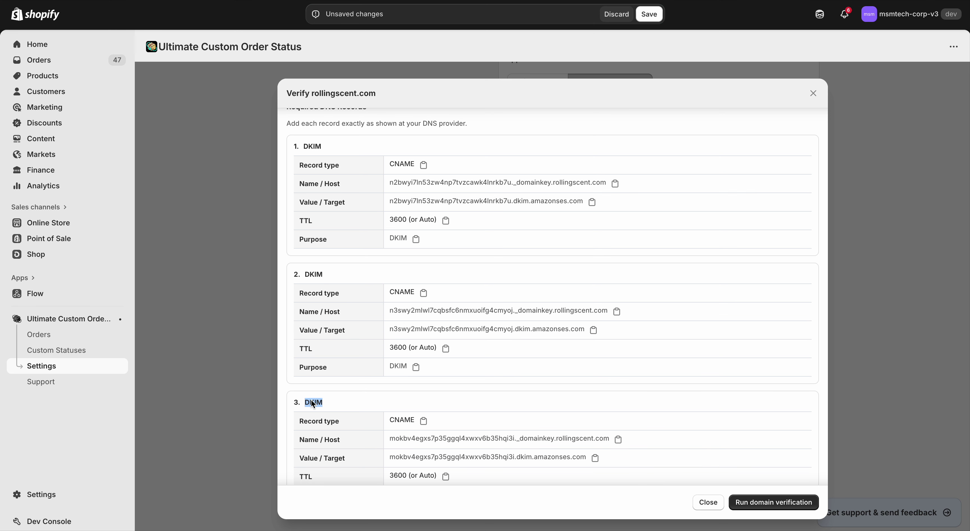
{"action": "left_click", "coordinate": [311, 151]}
{"action": "scroll", "coordinate": [358, 193], "scroll_direction": "up", "scroll_amount": 1}
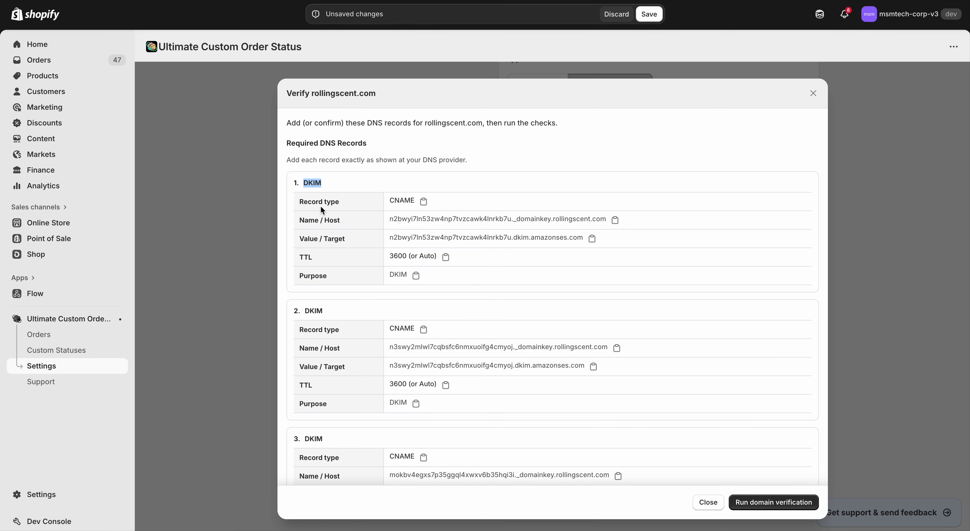
{"action": "scroll", "coordinate": [353, 254], "scroll_direction": "down", "scroll_amount": 2}
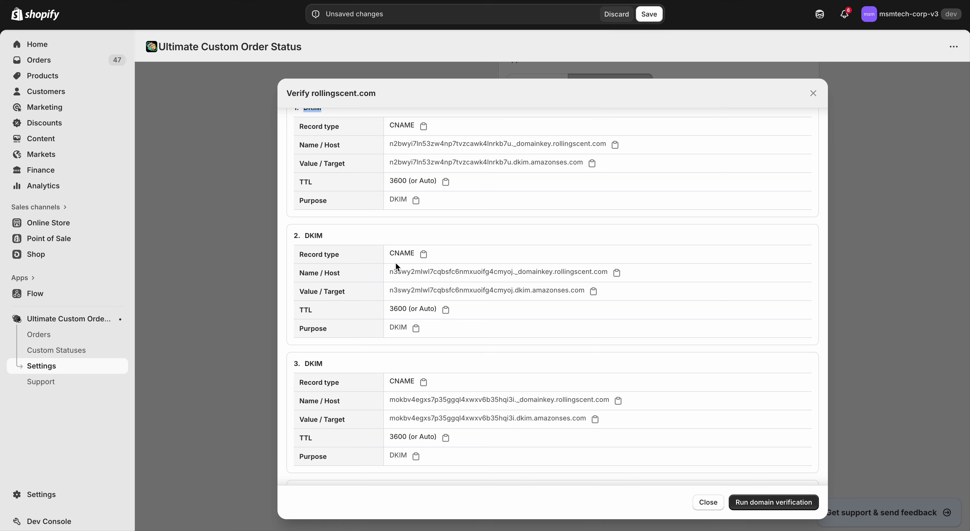
{"action": "scroll", "coordinate": [445, 339], "scroll_direction": "down", "scroll_amount": 1}
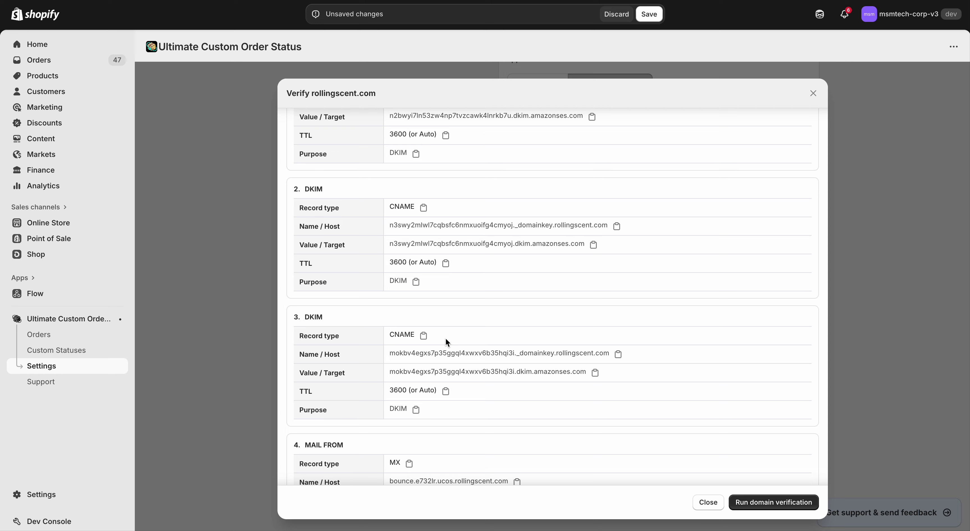
{"action": "scroll", "coordinate": [421, 356], "scroll_direction": "up", "scroll_amount": 2}
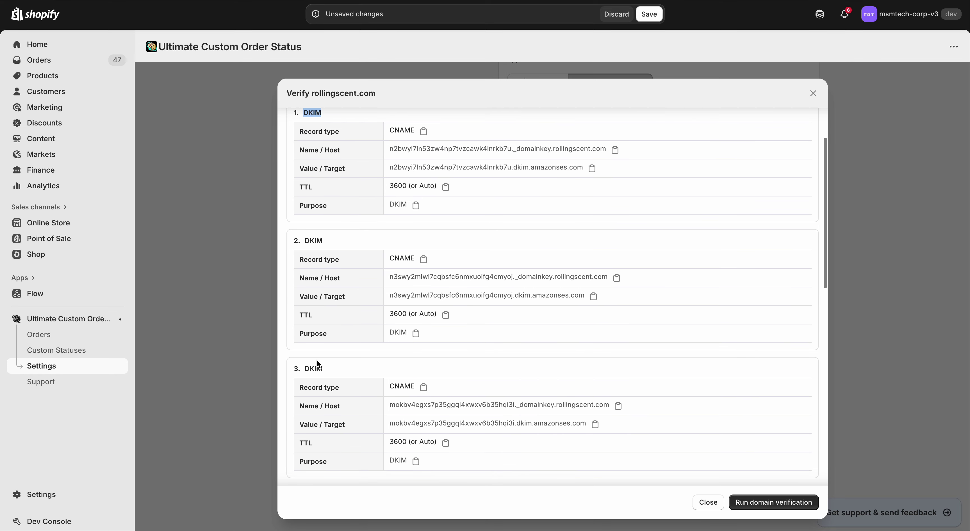
{"action": "double_click", "coordinate": [314, 369]}
{"action": "scroll", "coordinate": [338, 343], "scroll_direction": "up", "scroll_amount": 2}
{"action": "double_click", "coordinate": [317, 298]}
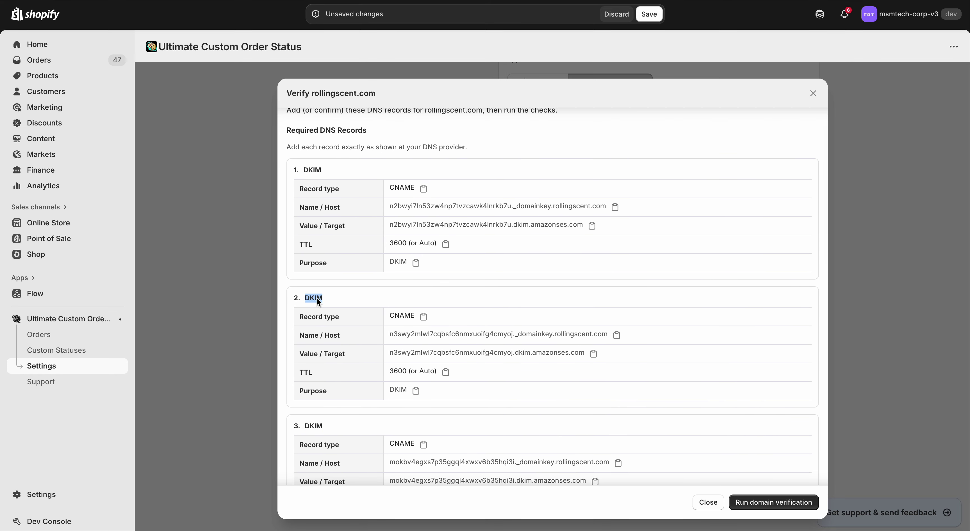
{"action": "double_click", "coordinate": [312, 170]}
{"action": "scroll", "coordinate": [326, 303], "scroll_direction": "down", "scroll_amount": 2}
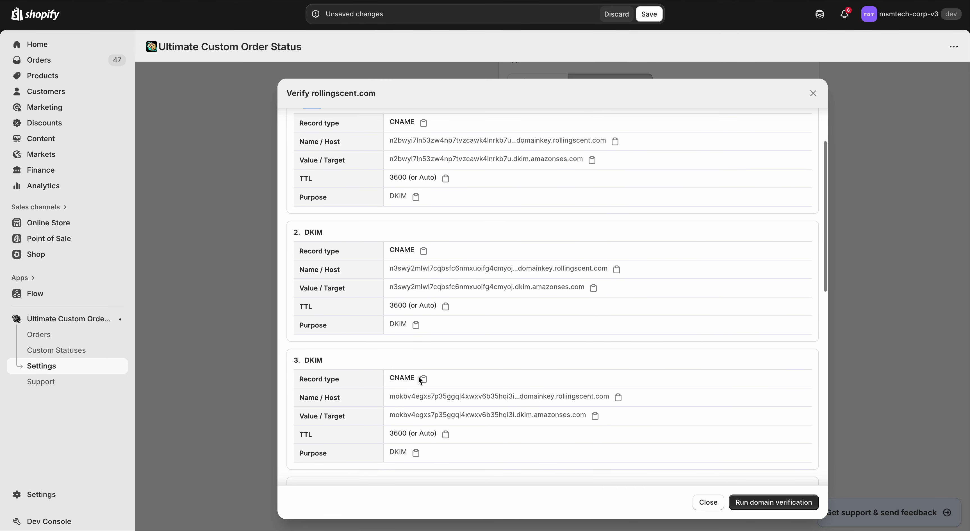
{"action": "scroll", "coordinate": [418, 376], "scroll_direction": "down", "scroll_amount": 3}
{"action": "scroll", "coordinate": [390, 325], "scroll_direction": "up", "scroll_amount": 2}
{"action": "scroll", "coordinate": [430, 388], "scroll_direction": "up", "scroll_amount": 3}
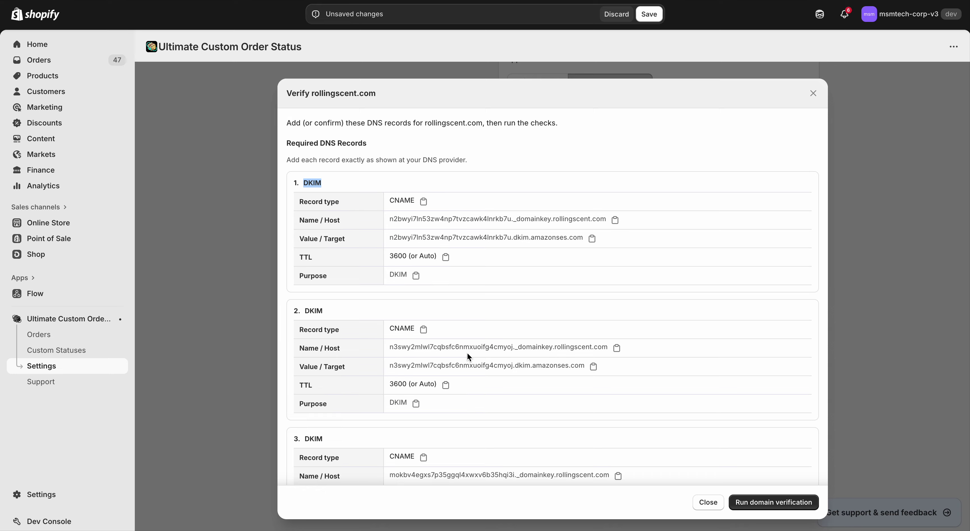
Examine the MAIL FROM record and the SPF record that follows it in the required DNS records
{"action": "scroll", "coordinate": [467, 353], "scroll_direction": "down", "scroll_amount": 3}
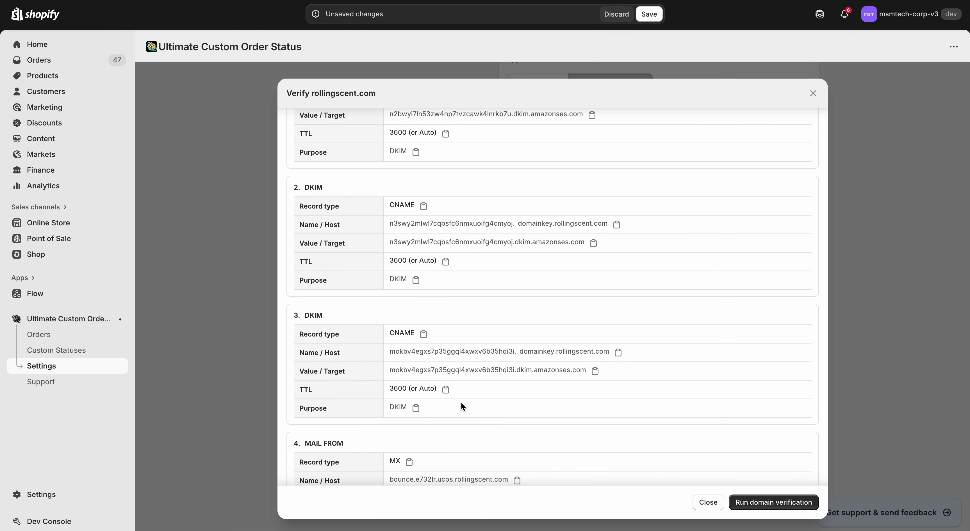
{"action": "scroll", "coordinate": [363, 338], "scroll_direction": "up", "scroll_amount": 1}
{"action": "scroll", "coordinate": [363, 338], "scroll_direction": "down", "scroll_amount": 5}
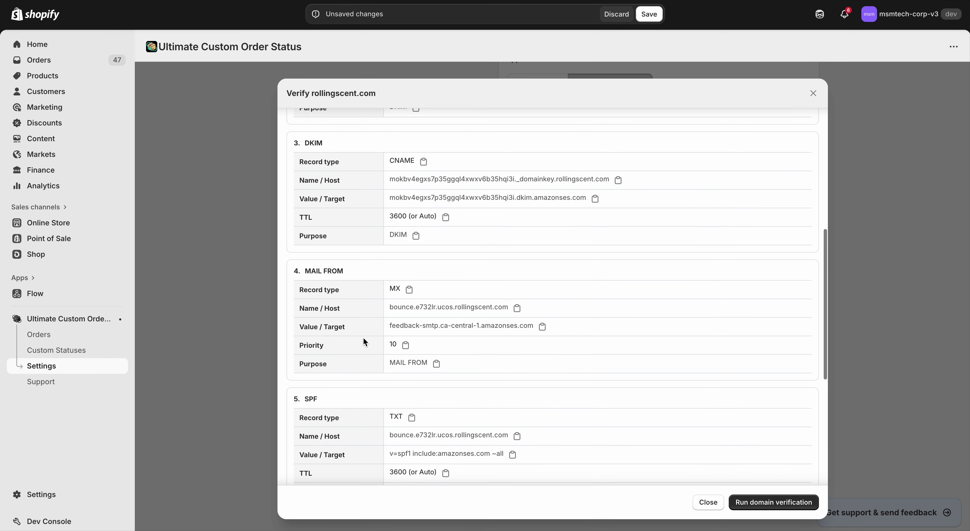
{"action": "triple_click", "coordinate": [319, 261]}
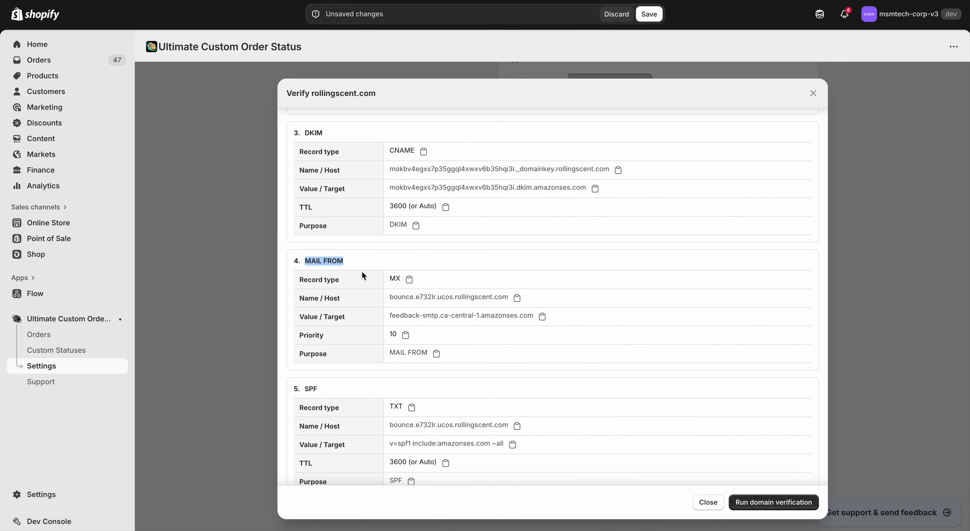
{"action": "scroll", "coordinate": [362, 272], "scroll_direction": "down", "scroll_amount": 1}
{"action": "scroll", "coordinate": [362, 275], "scroll_direction": "down", "scroll_amount": 3}
{"action": "scroll", "coordinate": [366, 282], "scroll_direction": "up", "scroll_amount": 1}
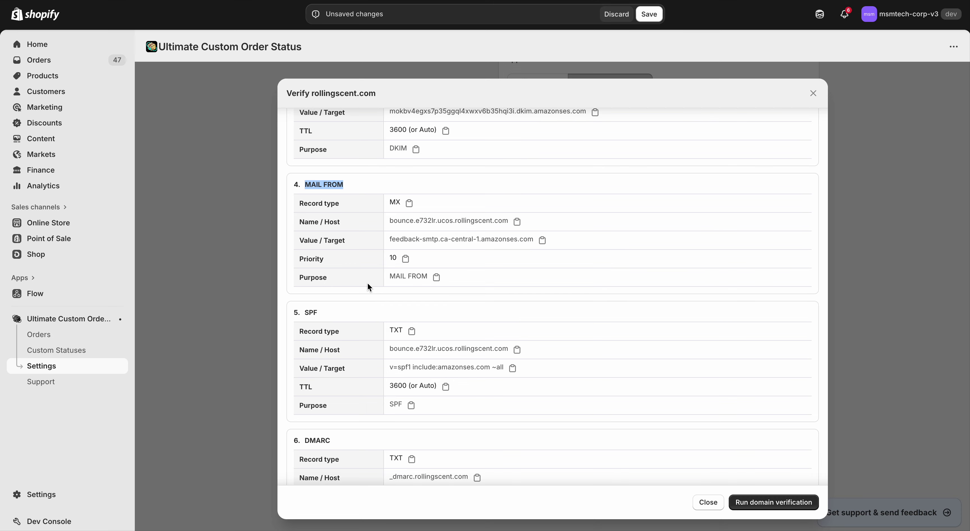
Examine the SPF record and compare it with the DKIM and MAIL FROM records listed before it
{"action": "scroll", "coordinate": [392, 228], "scroll_direction": "down", "scroll_amount": 1}
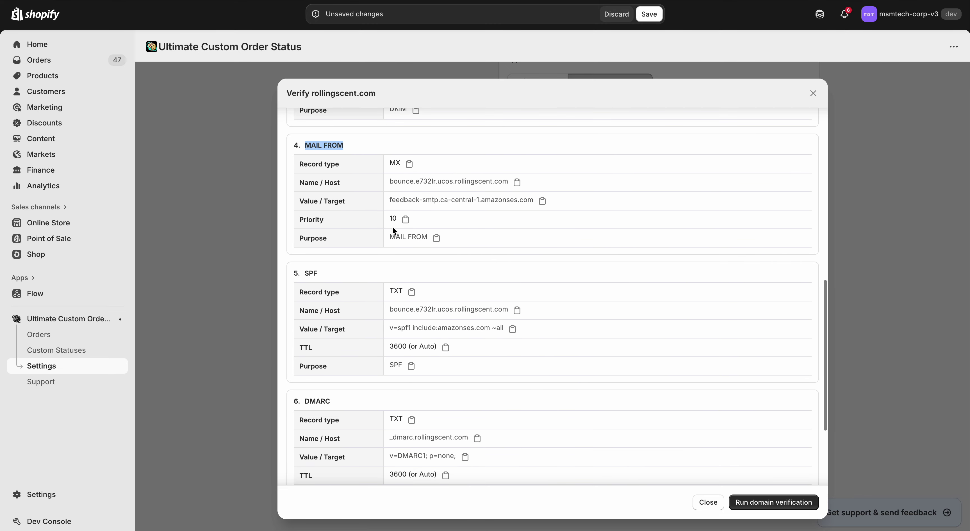
{"action": "scroll", "coordinate": [396, 275], "scroll_direction": "down", "scroll_amount": 2}
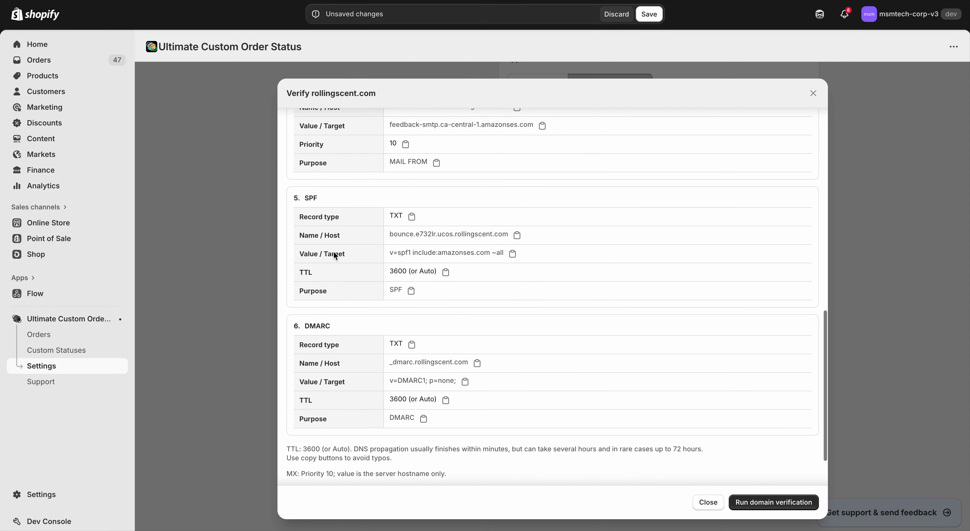
{"action": "left_click", "coordinate": [306, 198]}
{"action": "scroll", "coordinate": [348, 215], "scroll_direction": "down", "scroll_amount": 1}
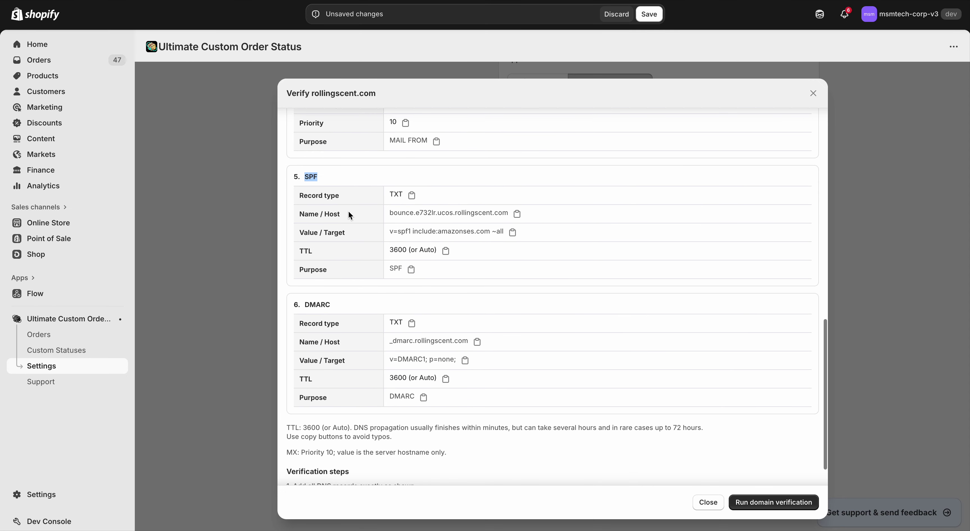
{"action": "scroll", "coordinate": [379, 244], "scroll_direction": "up", "scroll_amount": 9}
{"action": "scroll", "coordinate": [380, 244], "scroll_direction": "down", "scroll_amount": 7}
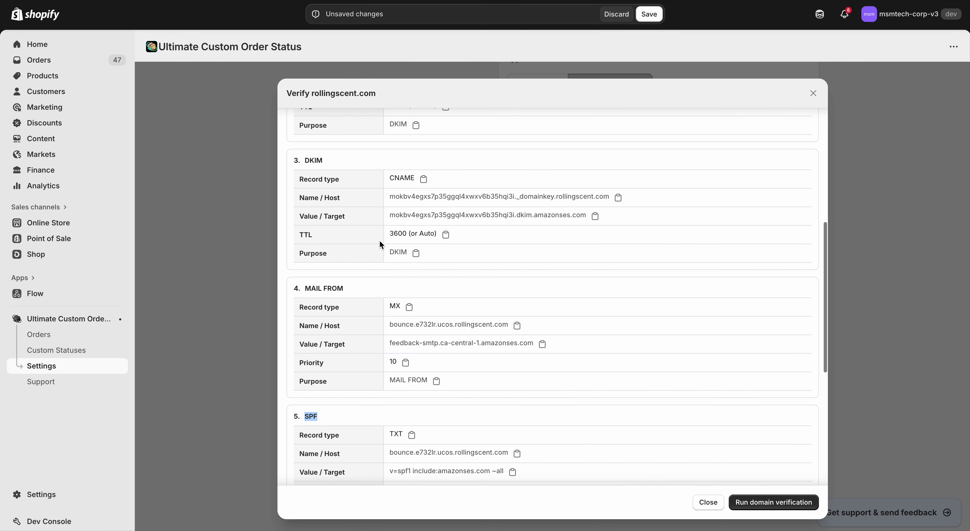
{"action": "scroll", "coordinate": [390, 275], "scroll_direction": "up", "scroll_amount": 10}
{"action": "scroll", "coordinate": [390, 277], "scroll_direction": "up", "scroll_amount": 2}
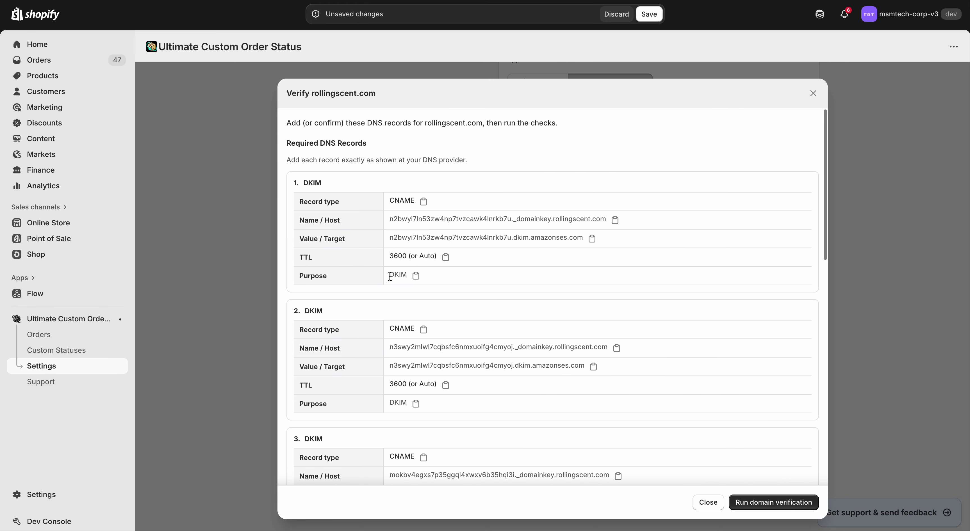
{"action": "scroll", "coordinate": [390, 275], "scroll_direction": "down", "scroll_amount": 12}
{"action": "scroll", "coordinate": [326, 223], "scroll_direction": "down", "scroll_amount": 1}
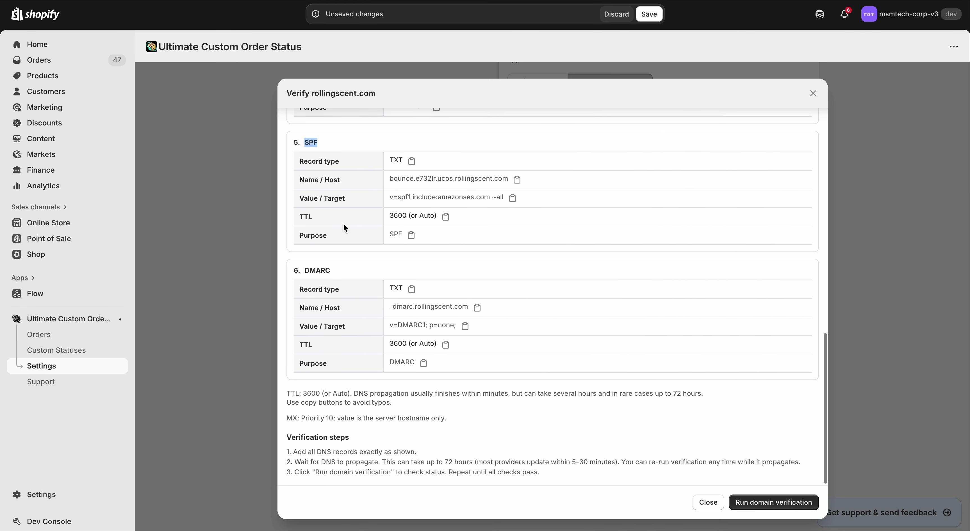
Examine the SPF record's target value and the DMARC record that follows it in the required DNS records
{"action": "scroll", "coordinate": [339, 224], "scroll_direction": "up", "scroll_amount": 1}
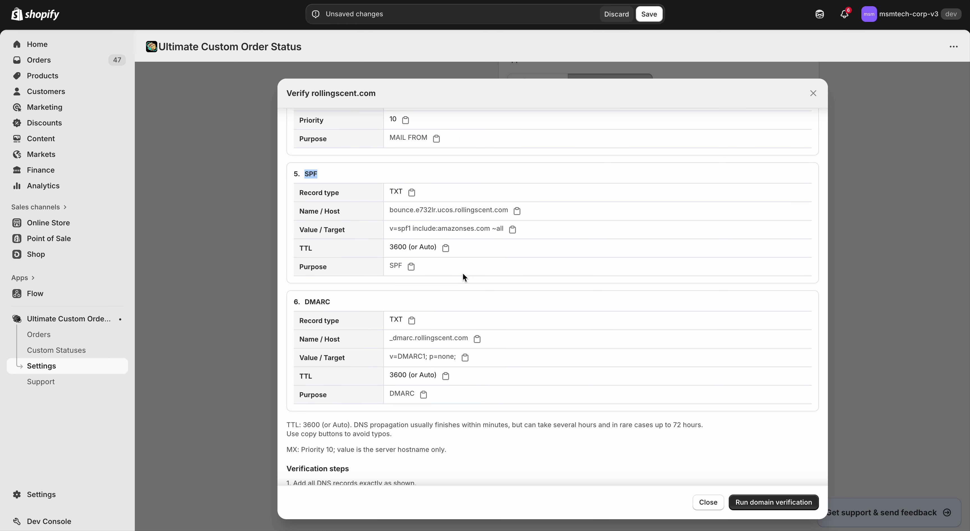
{"action": "scroll", "coordinate": [464, 278], "scroll_direction": "up", "scroll_amount": 1}
{"action": "left_click", "coordinate": [400, 263]}
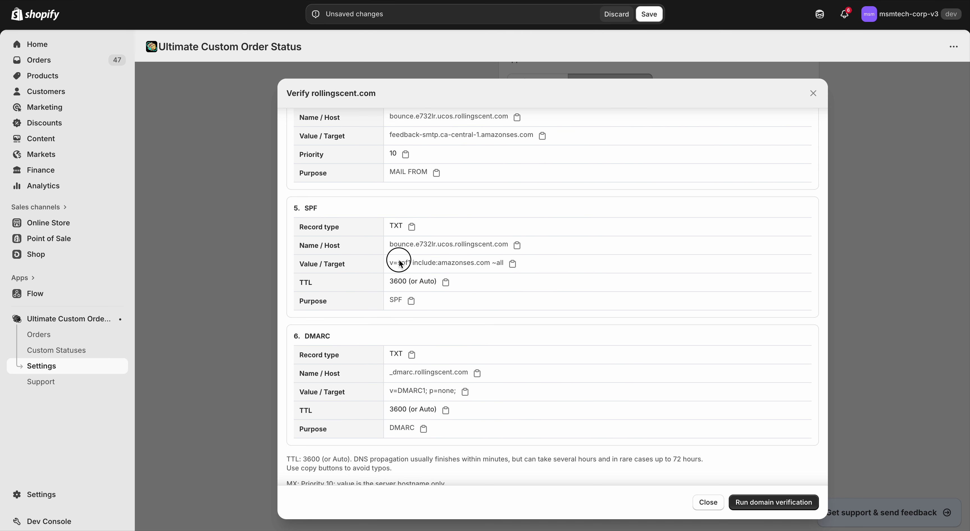
{"action": "triple_click", "coordinate": [400, 263]}
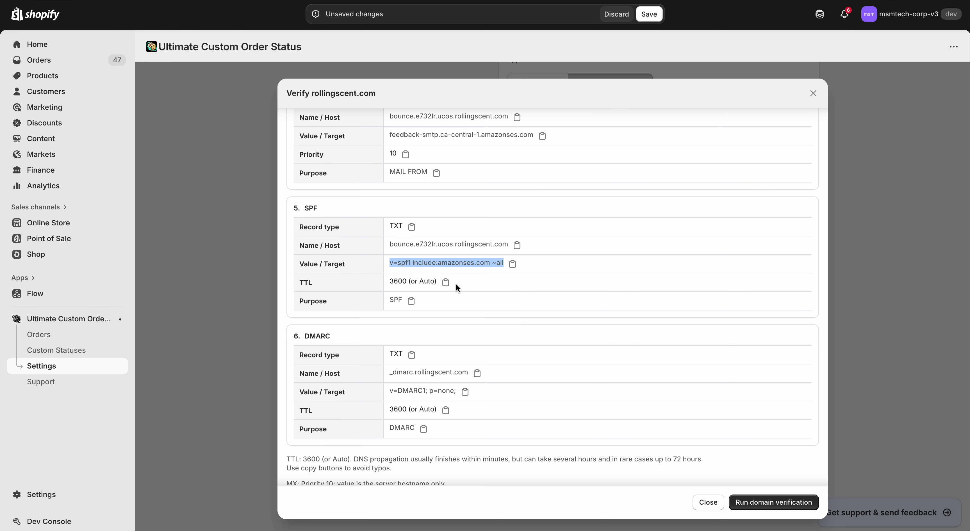
{"action": "scroll", "coordinate": [458, 267], "scroll_direction": "down", "scroll_amount": 3}
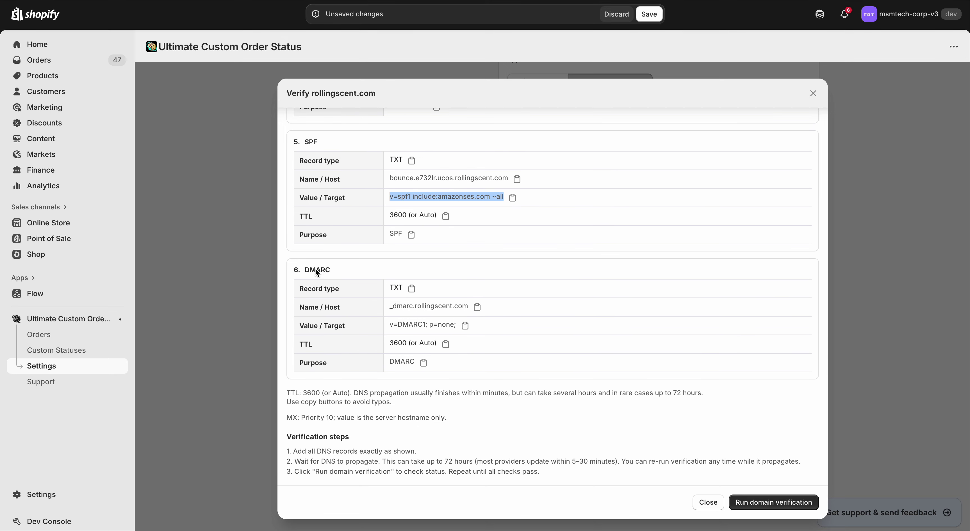
{"action": "double_click", "coordinate": [316, 270]}
{"action": "left_click", "coordinate": [359, 270]}
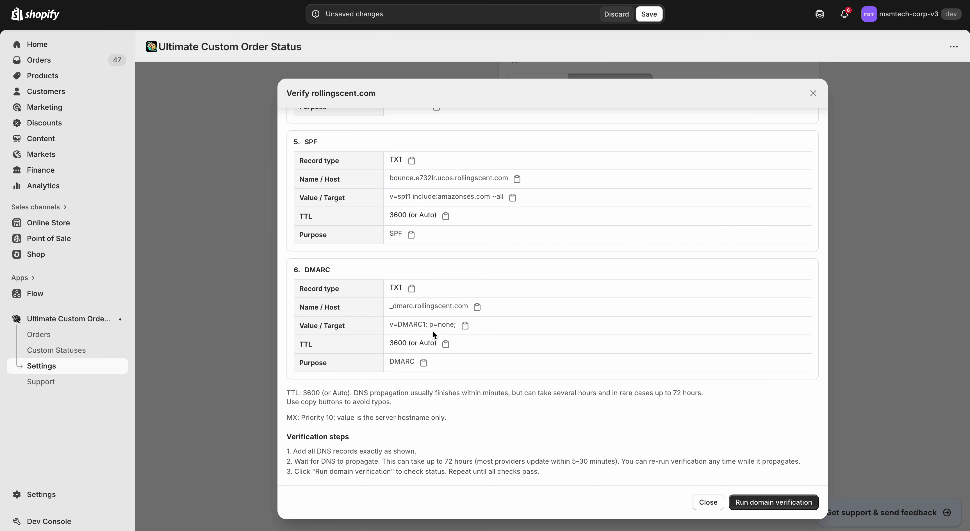
Scan the whole list of six required DNS records again, from the first DKIM record to DMARC
{"action": "scroll", "coordinate": [455, 426], "scroll_direction": "up", "scroll_amount": 8}
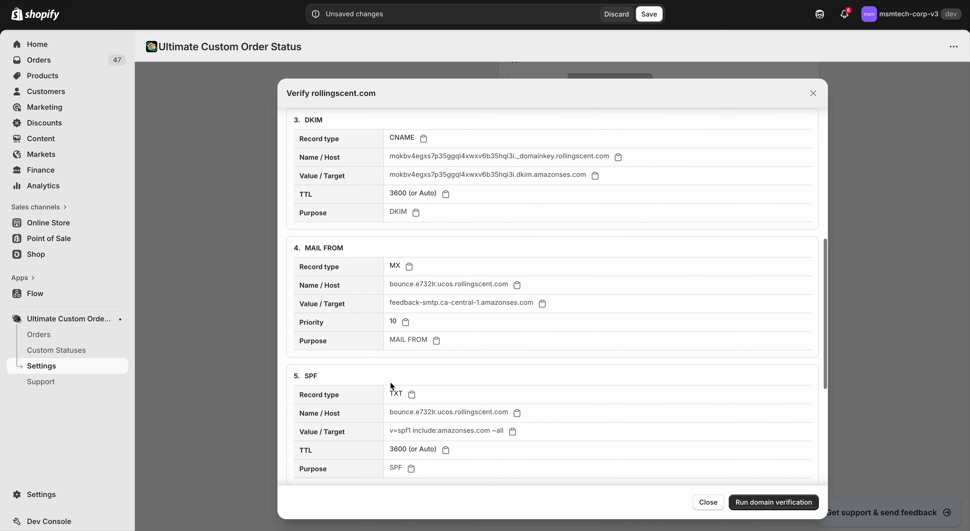
{"action": "scroll", "coordinate": [391, 387], "scroll_direction": "down", "scroll_amount": 8}
{"action": "scroll", "coordinate": [408, 382], "scroll_direction": "up", "scroll_amount": 10}
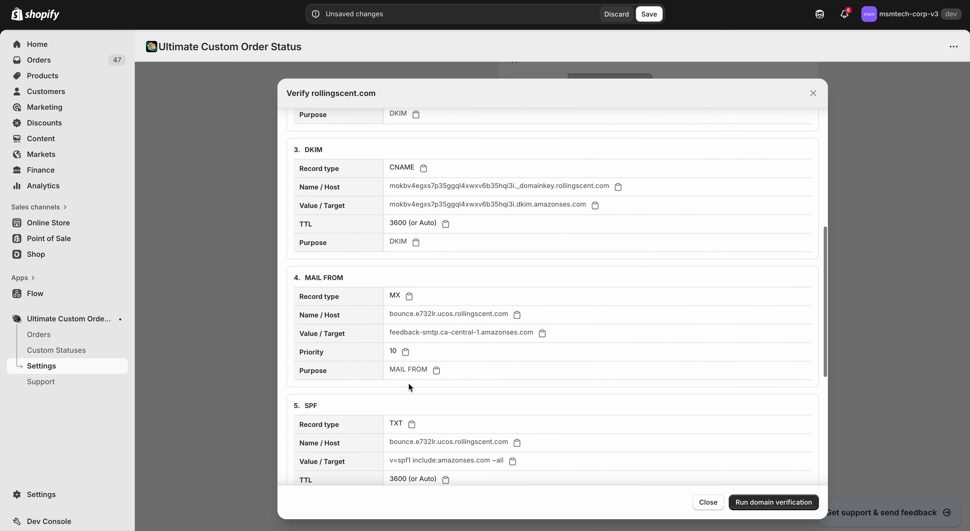
{"action": "scroll", "coordinate": [409, 382], "scroll_direction": "down", "scroll_amount": 1}
{"action": "scroll", "coordinate": [358, 302], "scroll_direction": "up", "scroll_amount": 2}
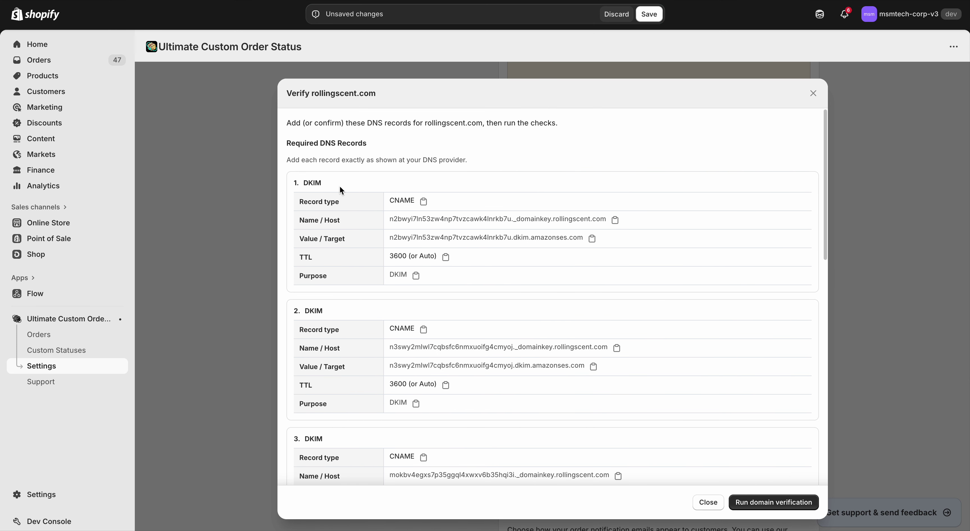
{"action": "scroll", "coordinate": [398, 289], "scroll_direction": "down", "scroll_amount": 10}
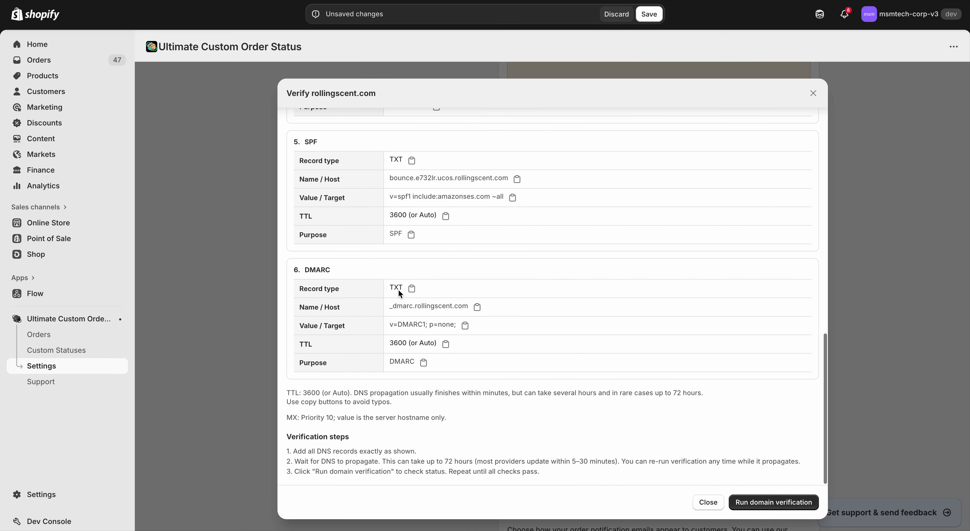
{"action": "scroll", "coordinate": [398, 289], "scroll_direction": "up", "scroll_amount": 10}
{"action": "scroll", "coordinate": [398, 289], "scroll_direction": "down", "scroll_amount": 10}
{"action": "scroll", "coordinate": [398, 288], "scroll_direction": "up", "scroll_amount": 11}
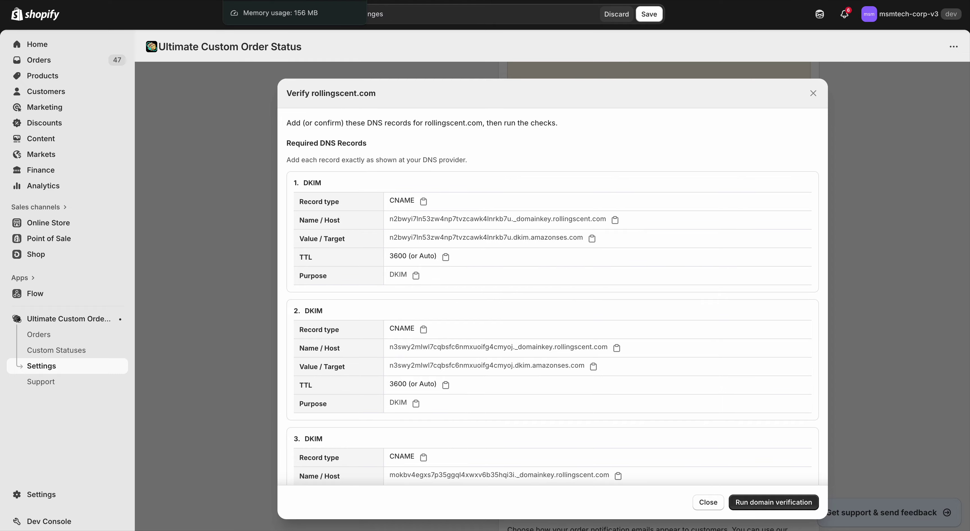
Switch to the rollingscent.com zone in Akamai and review its existing MX, CNAME and TXT records against the app's requirements
{"action": "key", "text": "alt+Tab"}
{"action": "scroll", "coordinate": [436, 332], "scroll_direction": "up", "scroll_amount": 6}
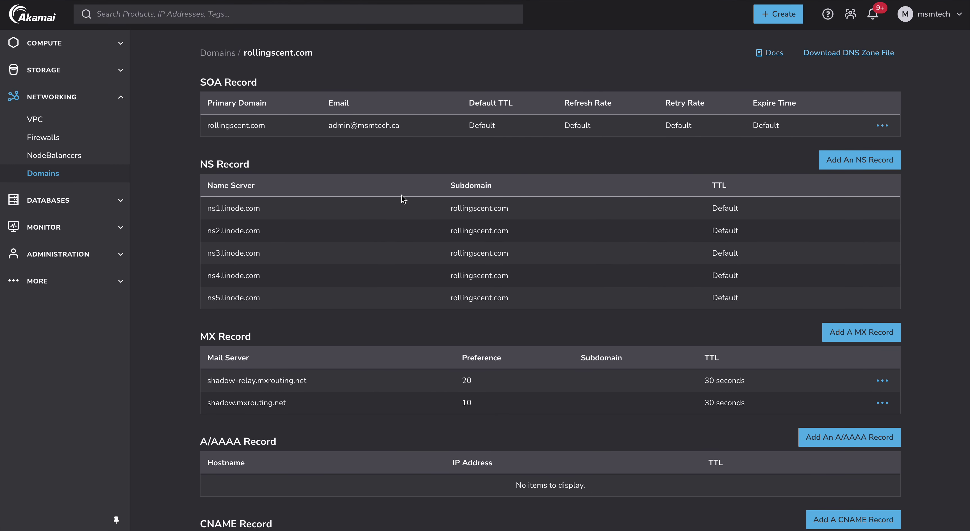
{"action": "scroll", "coordinate": [402, 195], "scroll_direction": "down", "scroll_amount": 8}
{"action": "scroll", "coordinate": [402, 194], "scroll_direction": "up", "scroll_amount": 6}
{"action": "scroll", "coordinate": [402, 195], "scroll_direction": "down", "scroll_amount": 5}
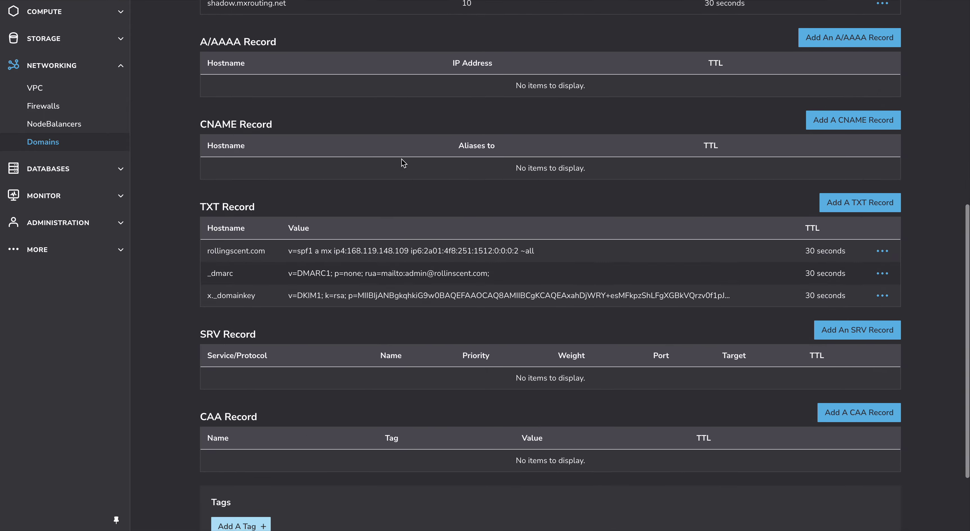
{"action": "key", "text": "alt+Tab"}
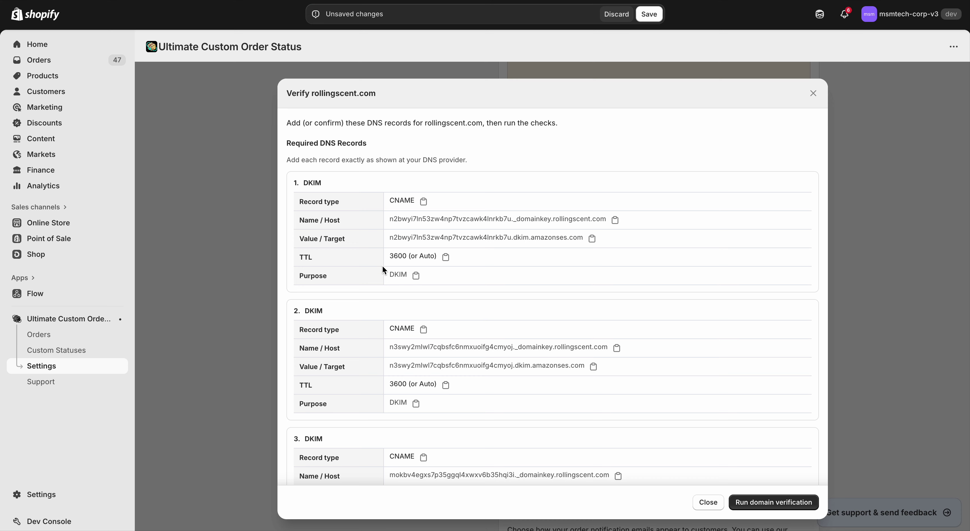
Start a new CNAME record for rollingscent.com in Akamai, using the Name / Host copied from DKIM record 1 as its hostname
{"action": "key", "text": "alt+Tab"}
{"action": "scroll", "coordinate": [211, 172], "scroll_direction": "up", "scroll_amount": 1}
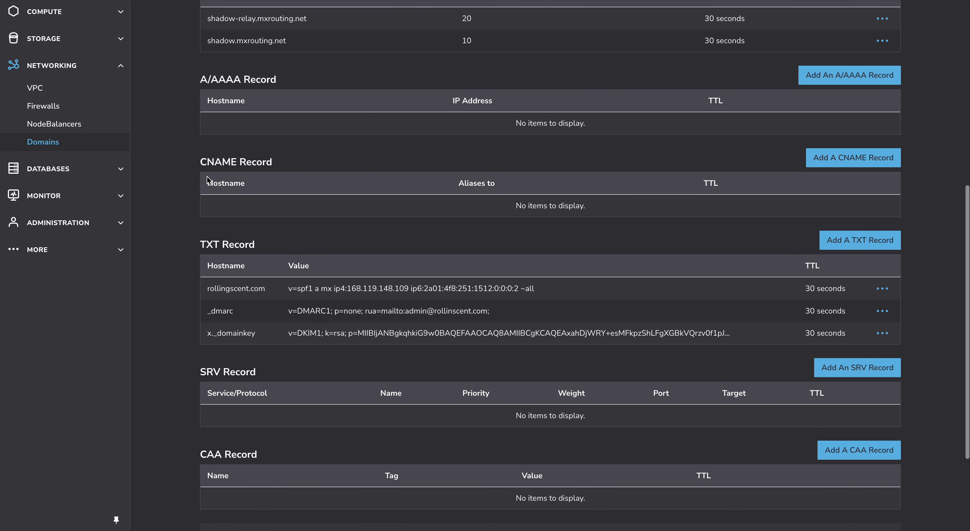
{"action": "left_click", "coordinate": [847, 165]}
{"action": "key", "text": "alt+Tab"}
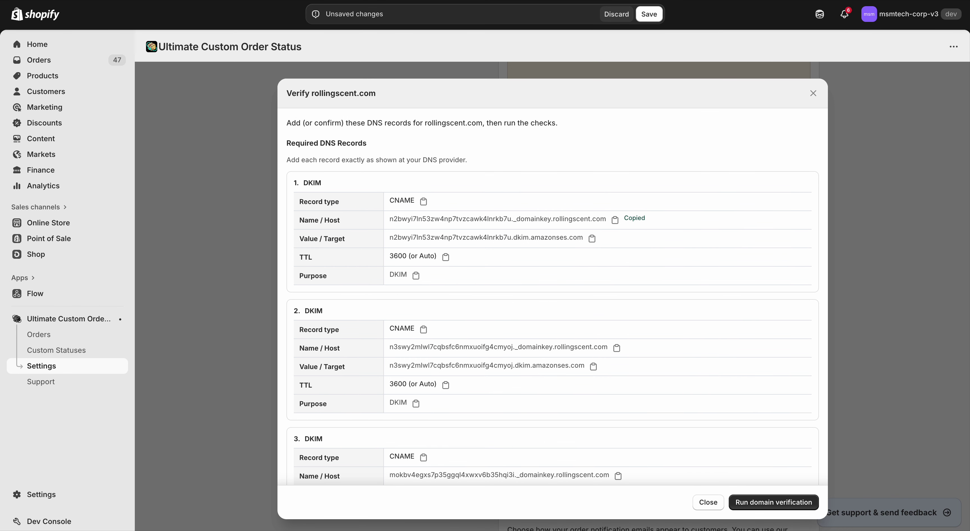
{"action": "key", "text": "alt+Tab"}
{"action": "left_click", "coordinate": [757, 72]}
{"action": "type", "text": "n2bwyi7ln53zw4np7tvzcawk4lnrkb7u._domainkey.rollingscent.com"}
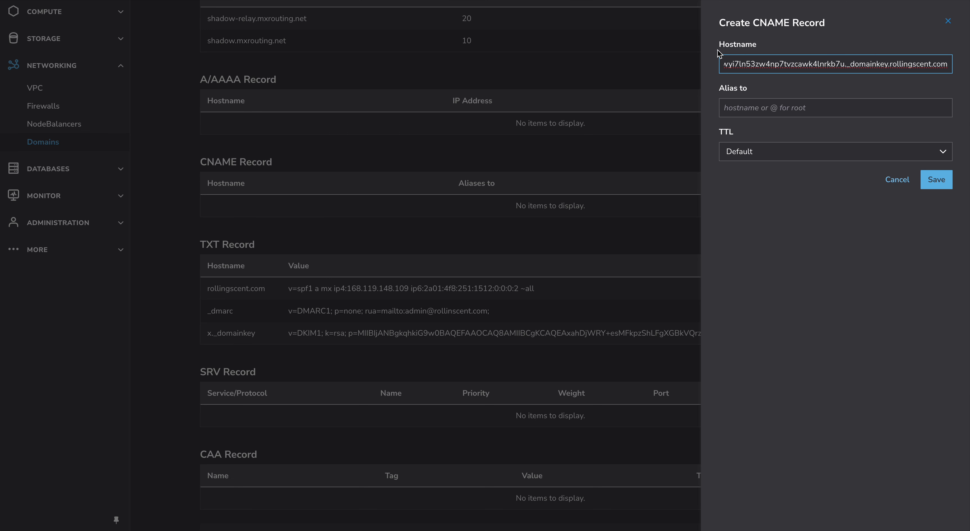
Copy the Value / Target of DKIM record 1 from the Shopify app into the new CNAME record's alias in Akamai
{"action": "key", "text": "alt+Tab"}
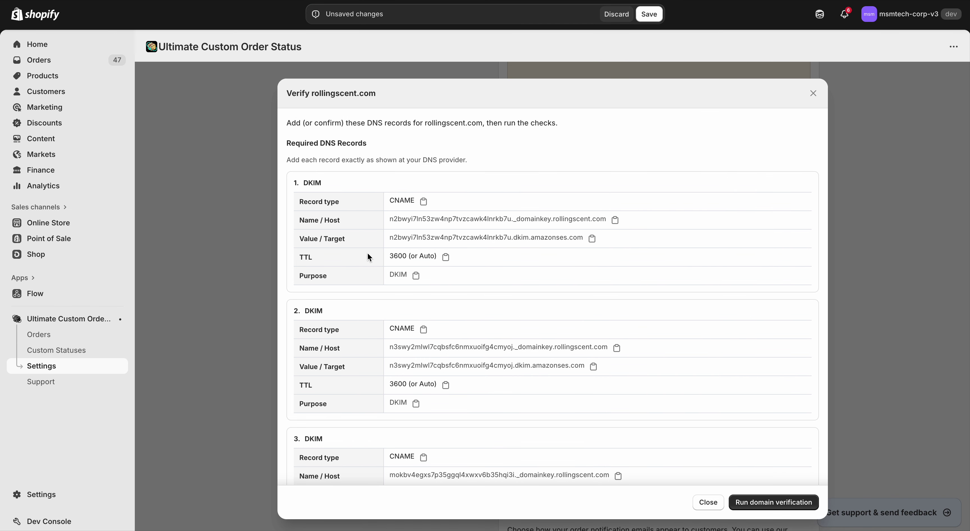
{"action": "left_click", "coordinate": [591, 239]}
{"action": "key", "text": "alt+Tab"}
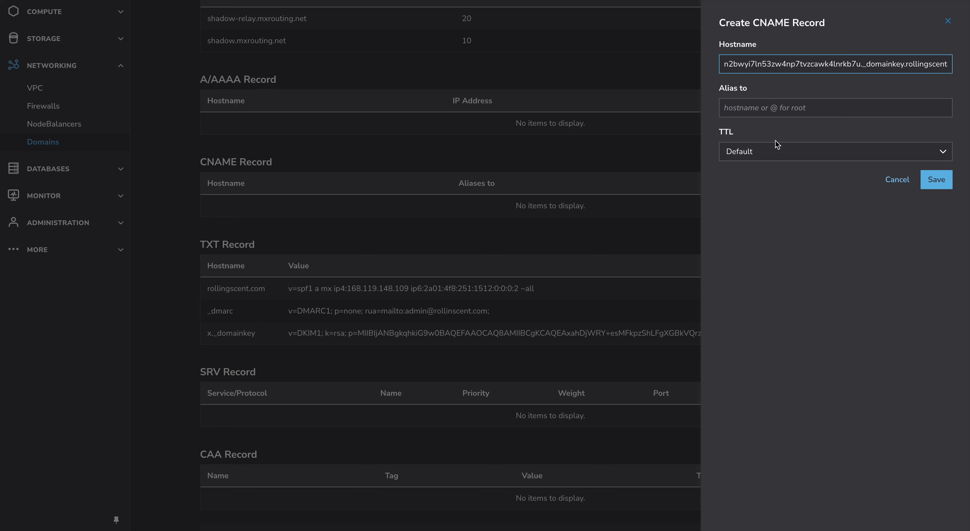
{"action": "left_click", "coordinate": [749, 113]}
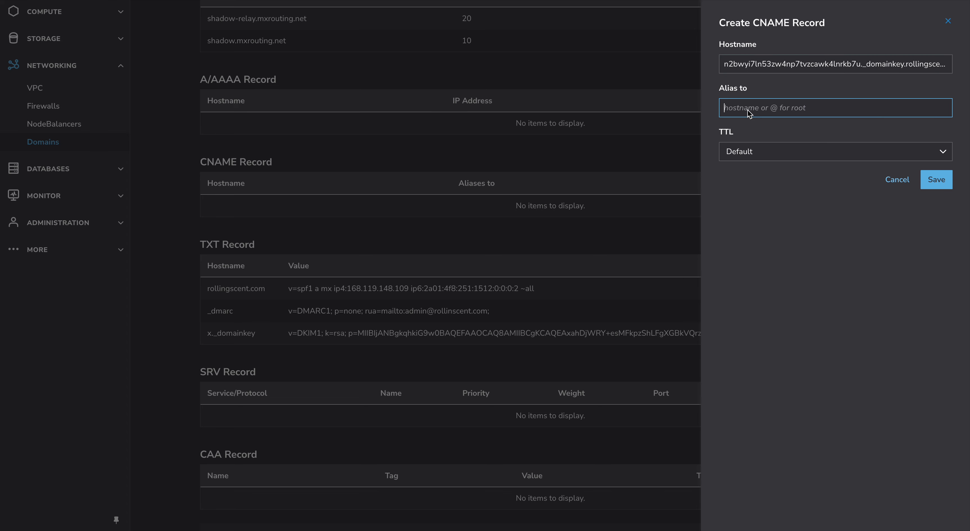
{"action": "key", "text": "ctrl+v"}
Set the first DKIM CNAME record's TTL to 30 seconds and save the record
{"action": "left_click", "coordinate": [743, 186]}
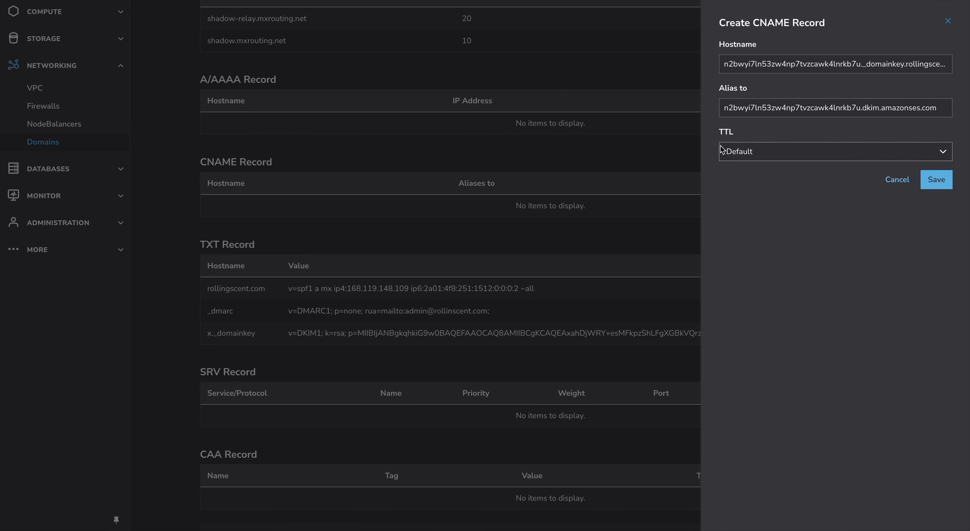
{"action": "left_click", "coordinate": [742, 153]}
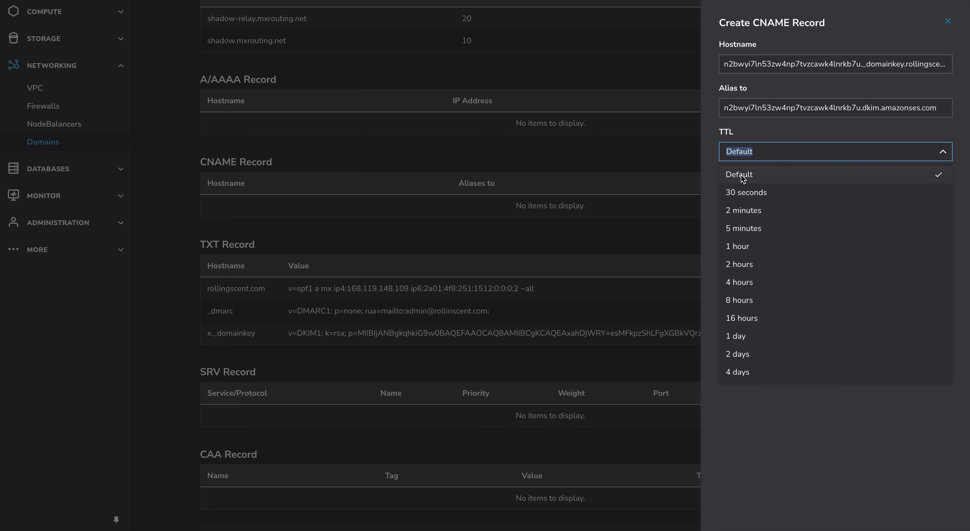
{"action": "left_click", "coordinate": [740, 193]}
{"action": "left_click", "coordinate": [716, 189]}
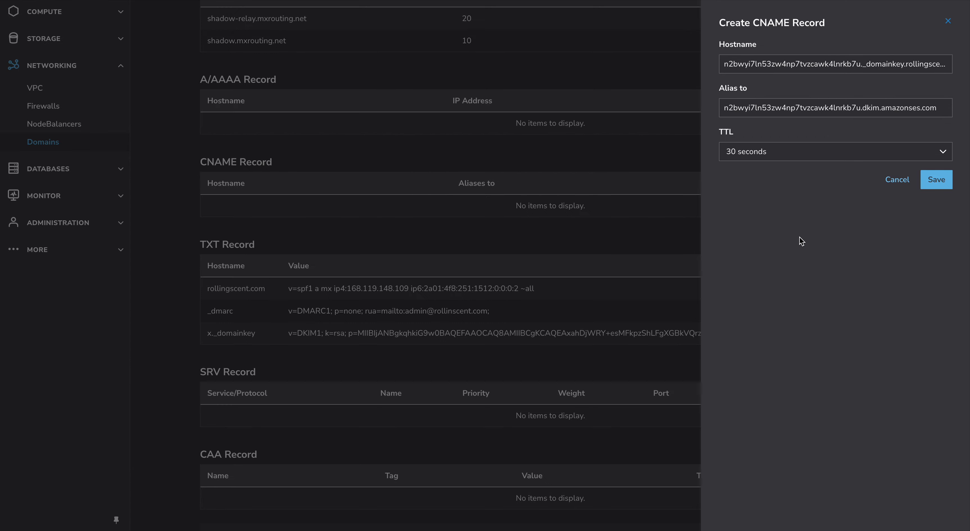
{"action": "left_click", "coordinate": [940, 181]}
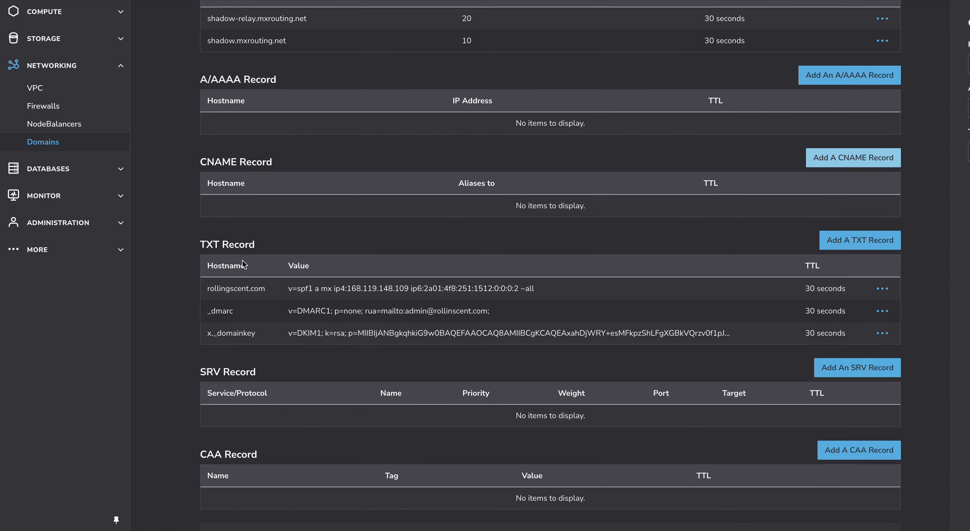
Start another CNAME record in Akamai, using the Name / Host copied from DKIM record 2 in the Shopify app as its hostname
{"action": "left_click", "coordinate": [816, 155]}
{"action": "key", "text": "ctrl+Tab"}
{"action": "scroll", "coordinate": [356, 241], "scroll_direction": "down", "scroll_amount": 5}
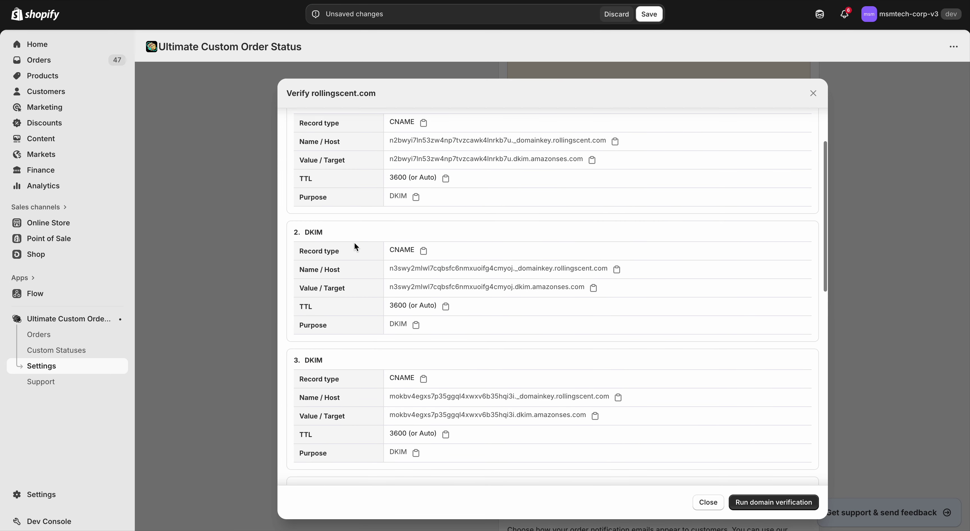
{"action": "left_click", "coordinate": [617, 136]}
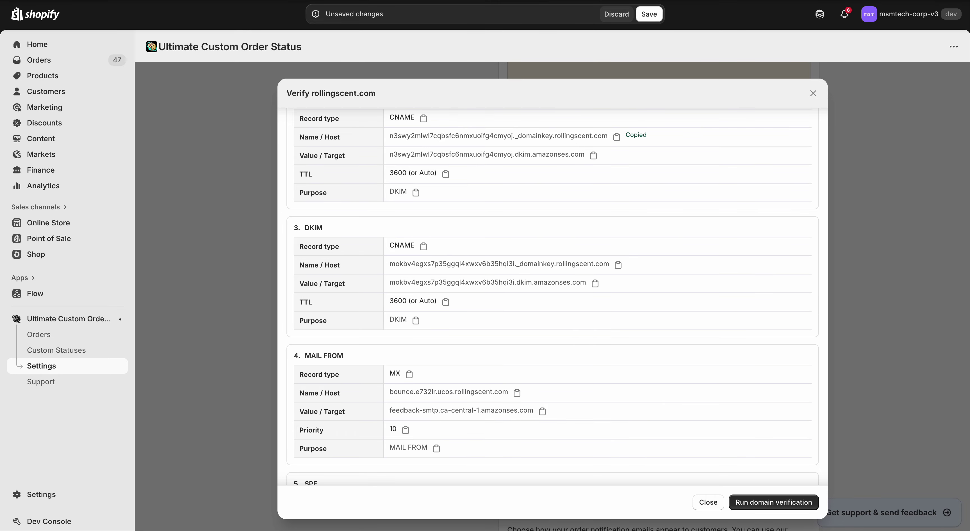
{"action": "key", "text": "ctrl+Tab"}
{"action": "left_click", "coordinate": [741, 68]}
{"action": "key", "text": "ctrl+v"}
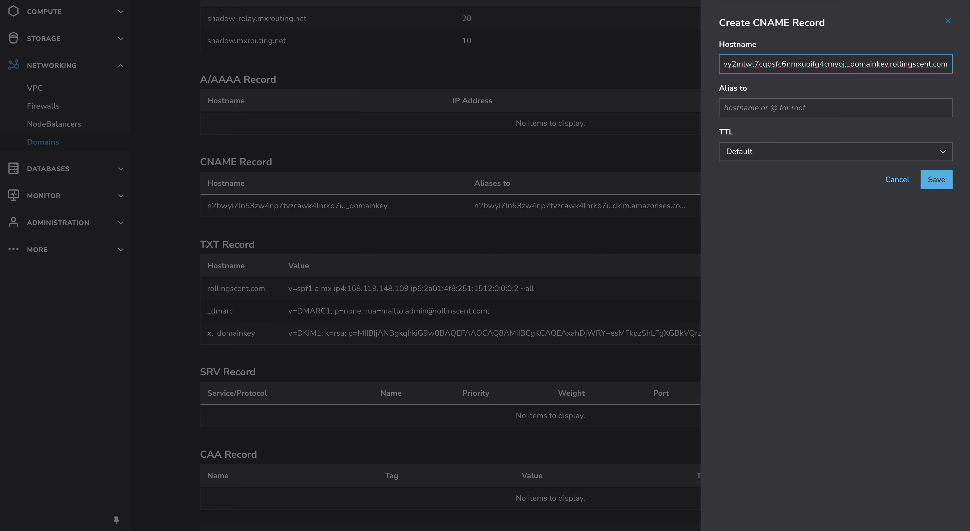
Complete the second CNAME record with DKIM record 2's Value / Target as alias and a 30-second TTL, and save it
{"action": "key", "text": "ctrl+Tab"}
{"action": "left_click", "coordinate": [594, 154]}
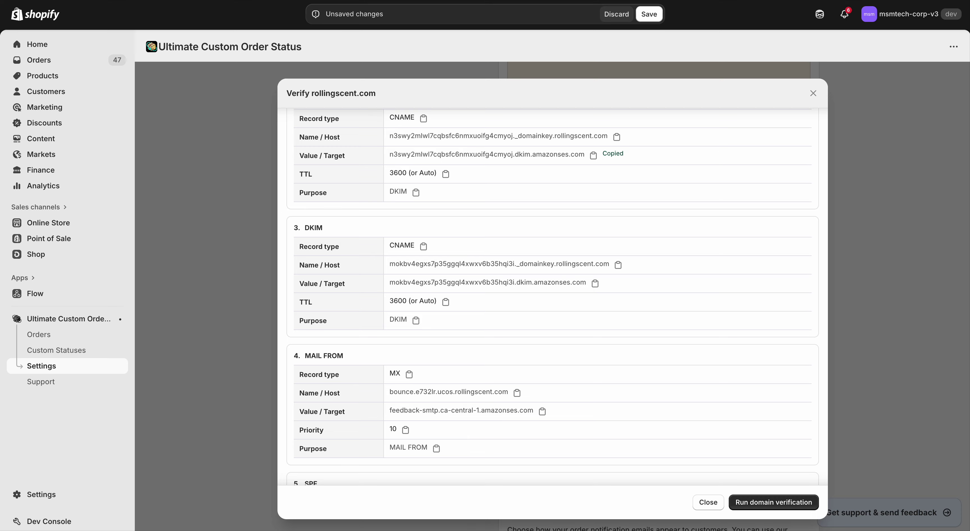
{"action": "key", "text": "ctrl+Tab"}
{"action": "left_click", "coordinate": [741, 108]}
{"action": "key", "text": "ctrl+v"}
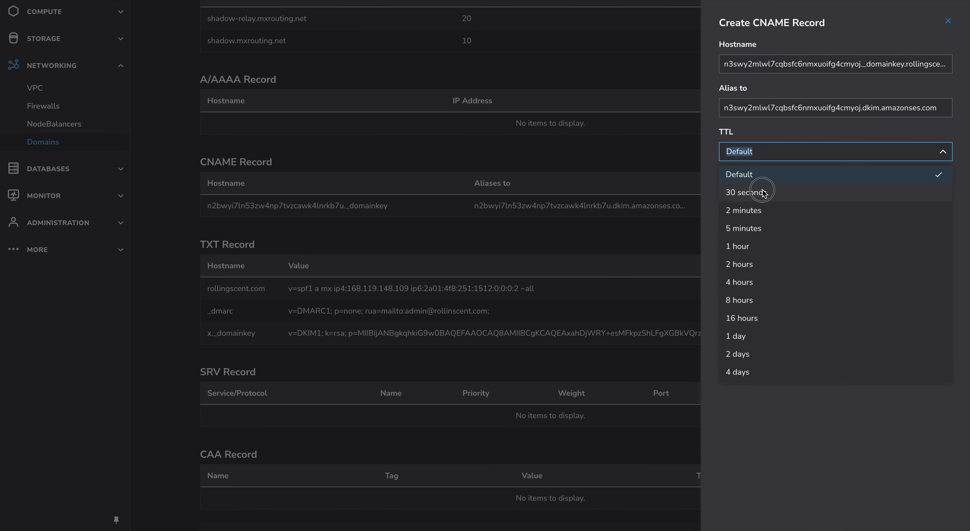
{"action": "left_click", "coordinate": [763, 192]}
{"action": "left_click", "coordinate": [936, 182]}
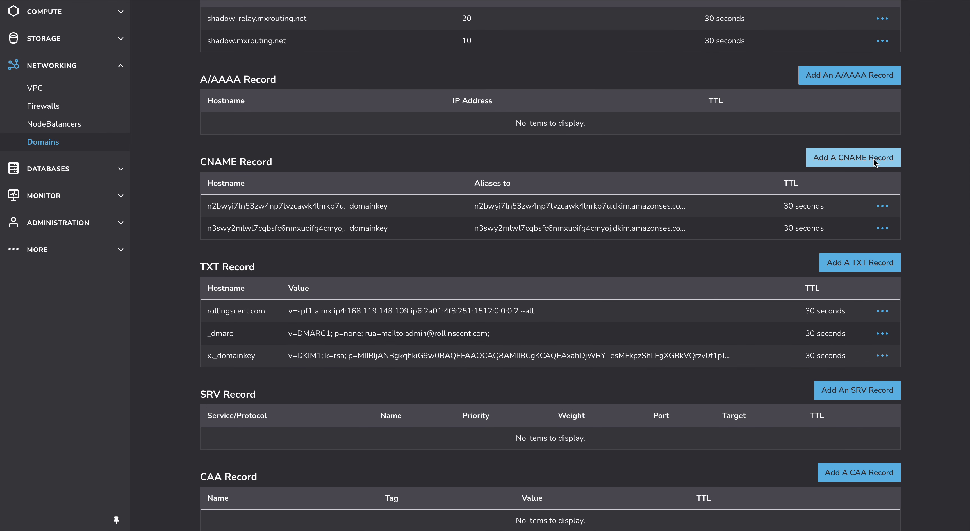
Start a third CNAME record in Akamai, using the Name / Host copied from DKIM record 3 in the Shopify app as its hostname
{"action": "left_click", "coordinate": [874, 162]}
{"action": "key", "text": "ctrl+Tab"}
{"action": "scroll", "coordinate": [364, 142], "scroll_direction": "down", "scroll_amount": 3}
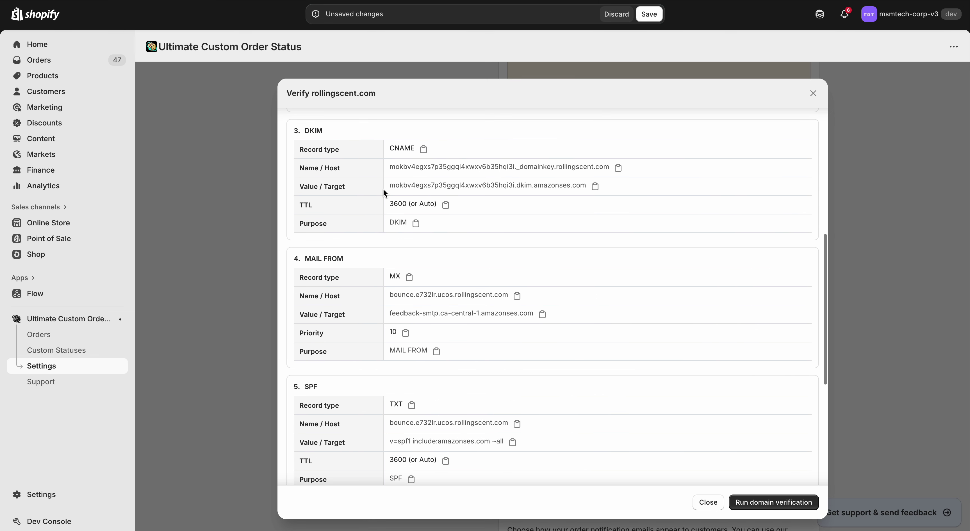
{"action": "left_click", "coordinate": [618, 168]}
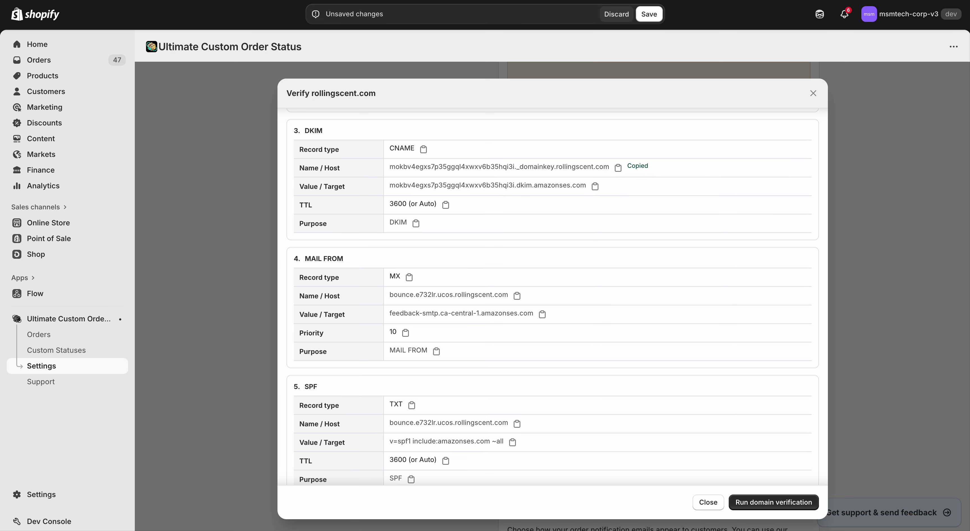
{"action": "key", "text": "ctrl+shift+Tab"}
{"action": "left_click", "coordinate": [748, 73]}
{"action": "key", "text": "ctrl+v"}
Copy DKIM record 3's Value / Target from the Shopify app into the new CNAME record's alias in Akamai
{"action": "key", "text": "ctrl+Tab"}
{"action": "triple_click", "coordinate": [510, 166]}
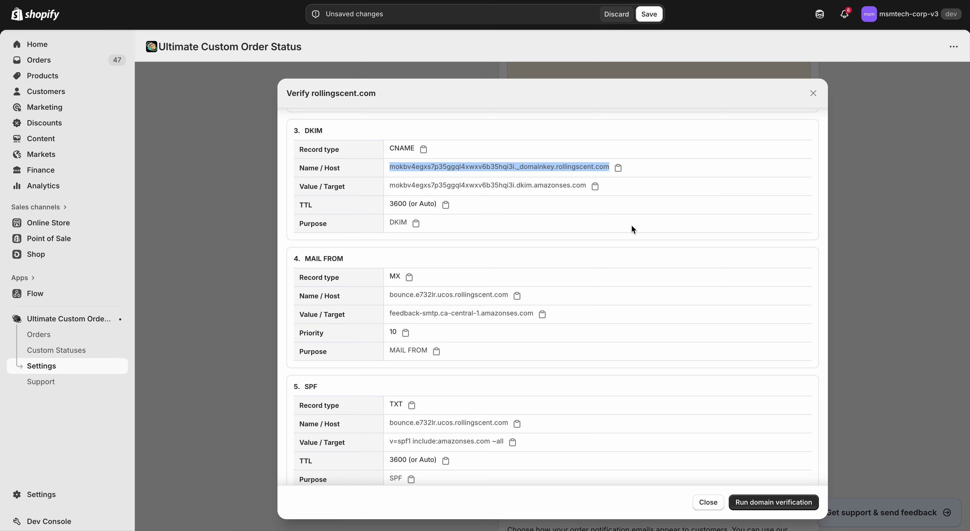
{"action": "left_click", "coordinate": [642, 219]}
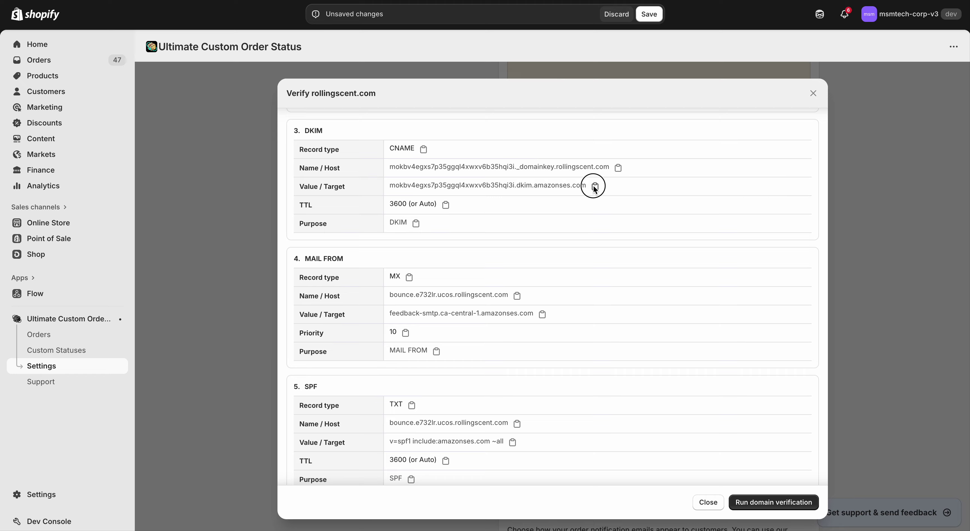
{"action": "key", "text": "alt+Tab"}
{"action": "left_click", "coordinate": [720, 107]}
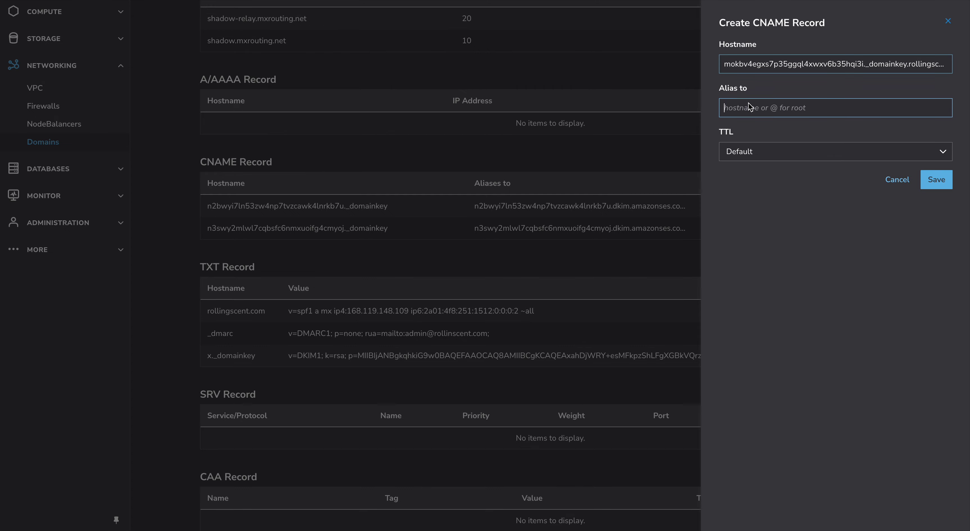
{"action": "key", "text": "ctrl+v"}
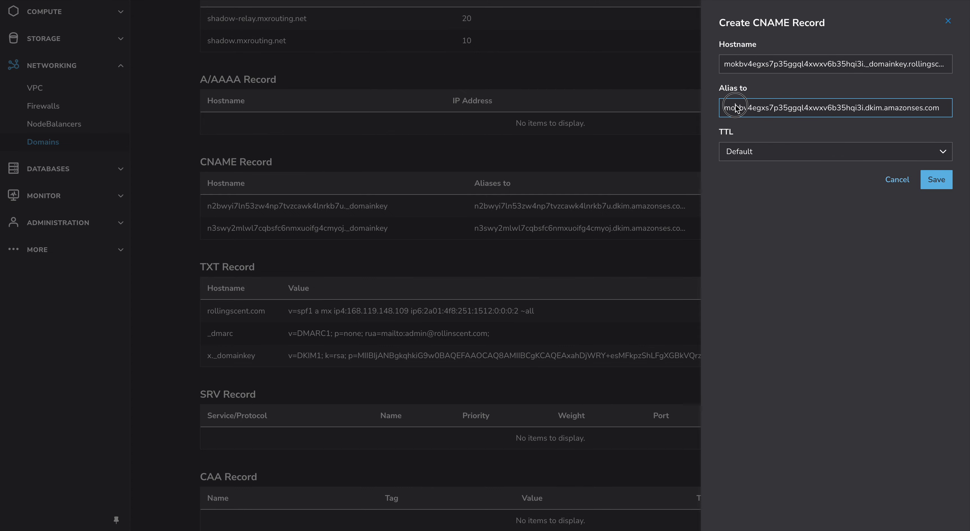
{"action": "left_click_drag", "start_coordinate": [735, 108], "coordinate": [699, 108]}
Set the third DKIM CNAME record's TTL to 30 seconds and save the record
{"action": "left_click", "coordinate": [764, 154]}
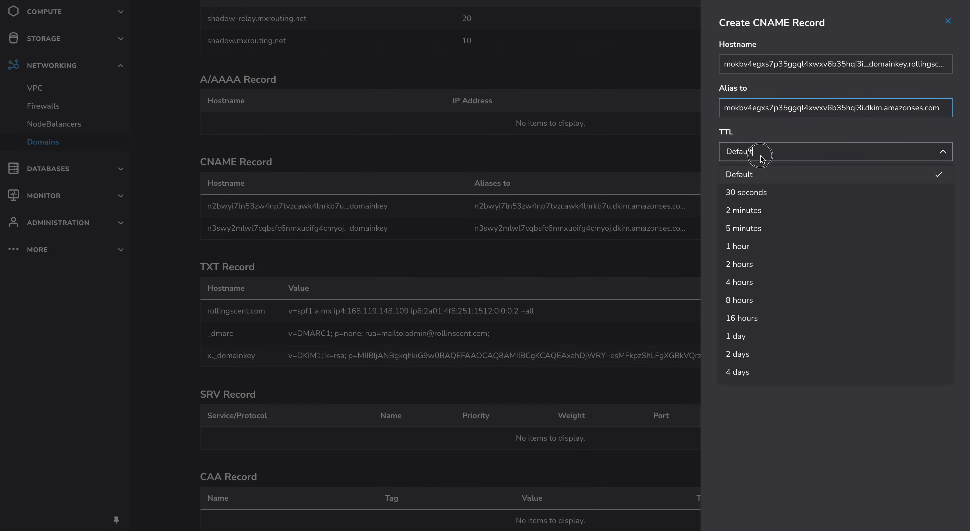
{"action": "left_click", "coordinate": [751, 187]}
{"action": "left_click", "coordinate": [936, 180]}
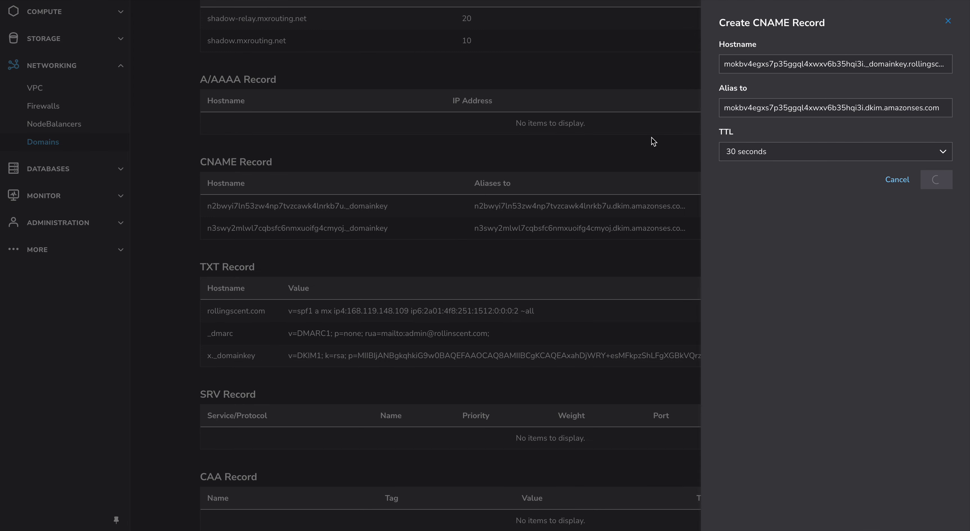
{"action": "scroll", "coordinate": [491, 174], "scroll_direction": "down", "scroll_amount": 3}
{"action": "scroll", "coordinate": [406, 170], "scroll_direction": "up", "scroll_amount": 3}
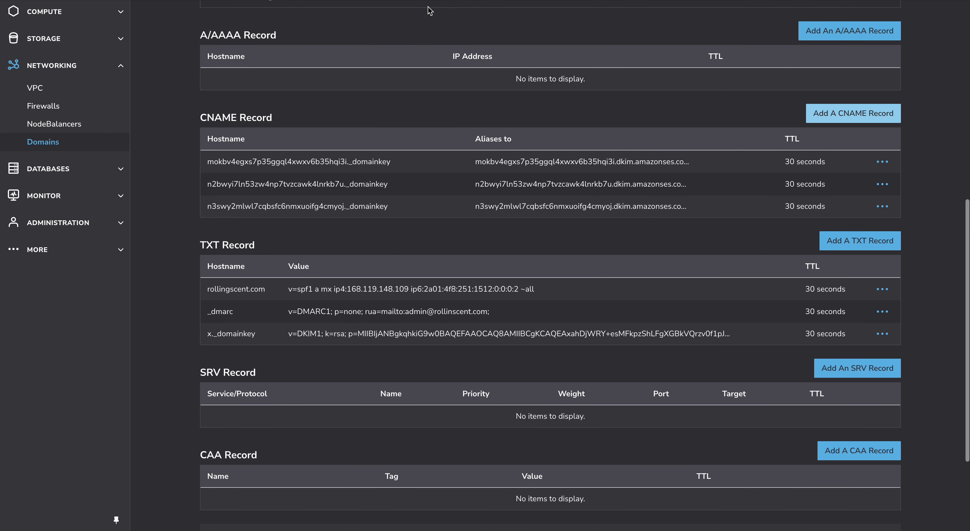
Check the MAIL FROM record's requirements in the Shopify app and start a new MX record for rollingscent.com in Akamai
{"action": "left_click", "coordinate": [431, 11]}
{"action": "scroll", "coordinate": [470, 133], "scroll_direction": "down", "scroll_amount": 3}
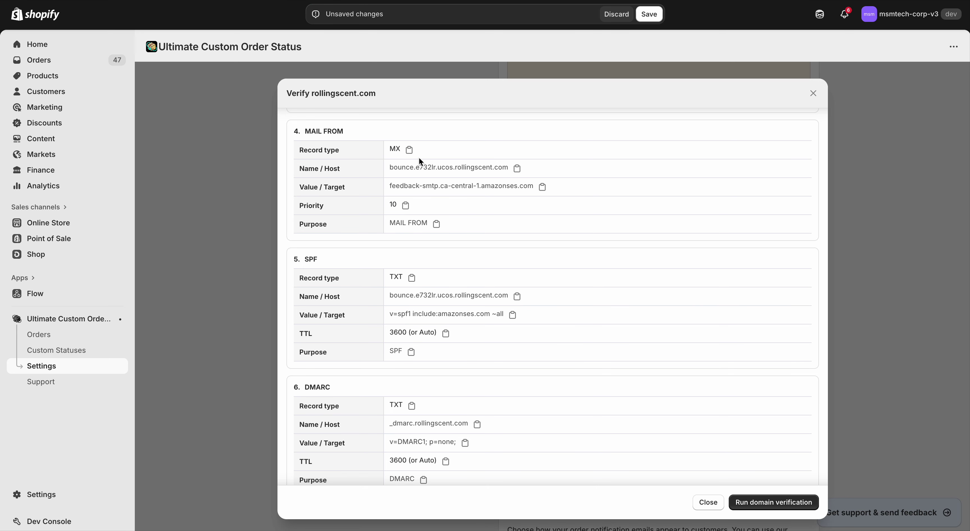
{"action": "left_click", "coordinate": [356, 1]}
{"action": "scroll", "coordinate": [533, 124], "scroll_direction": "up", "scroll_amount": 1}
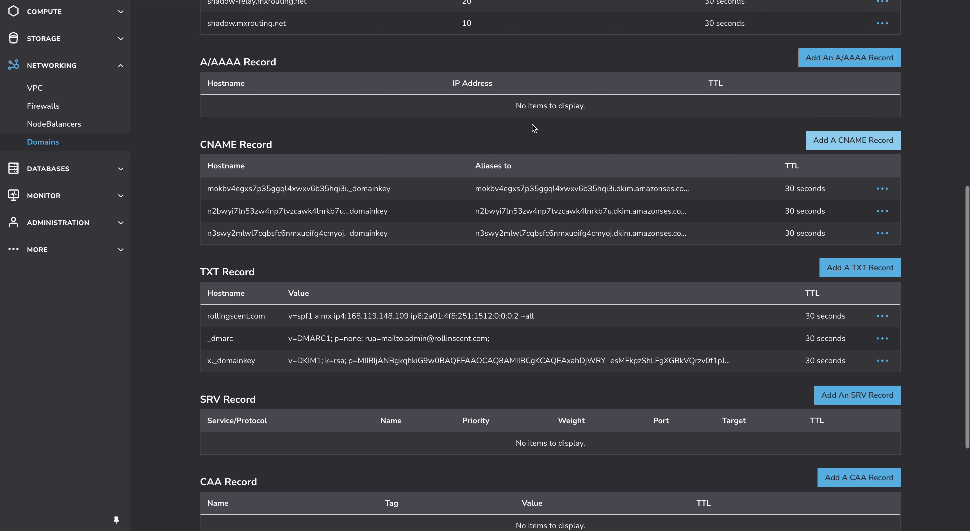
{"action": "scroll", "coordinate": [533, 124], "scroll_direction": "down", "scroll_amount": 3}
{"action": "scroll", "coordinate": [532, 124], "scroll_direction": "up", "scroll_amount": 5}
{"action": "scroll", "coordinate": [532, 126], "scroll_direction": "up", "scroll_amount": 3}
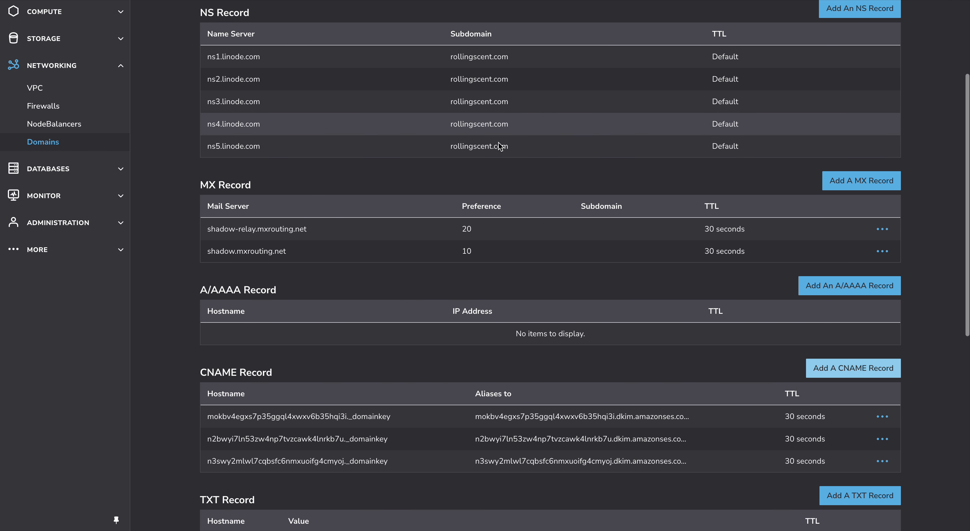
{"action": "left_click", "coordinate": [849, 181]}
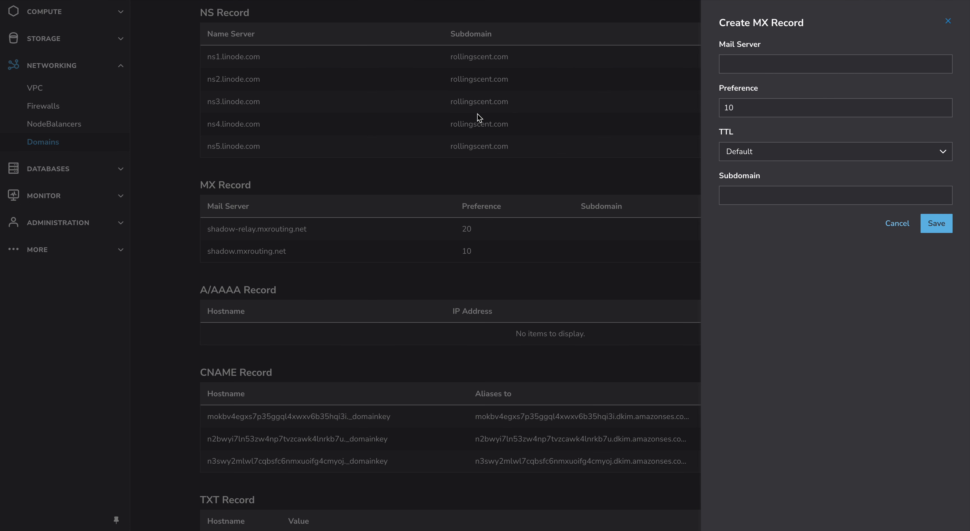
Copy the MAIL FROM Name / Host, bounce.e732lr.ucos.rollingscent.com, from the Shopify app into the new MX record's subdomain in Akamai
{"action": "key", "text": "ctrl+shift+Tab"}
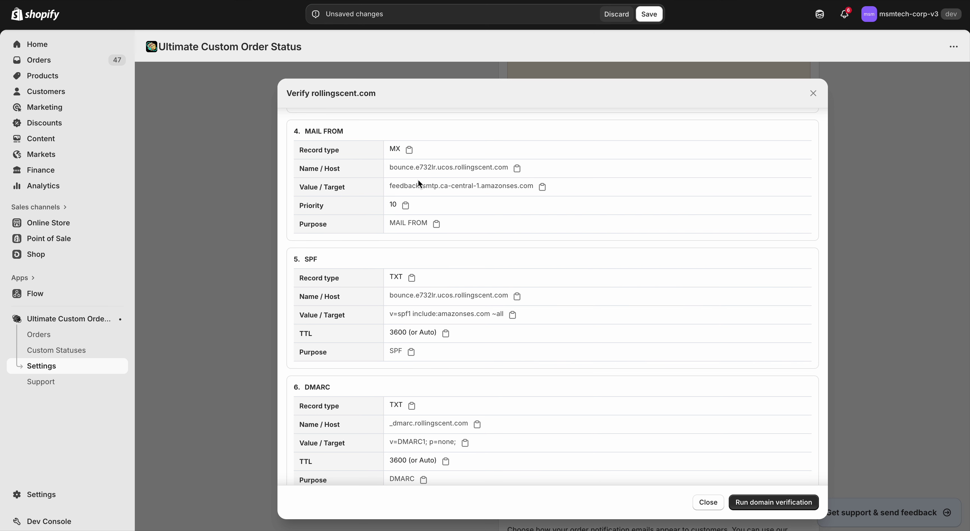
{"action": "left_click", "coordinate": [516, 167]}
{"action": "key", "text": "ctrl+Tab"}
{"action": "left_click", "coordinate": [729, 64]}
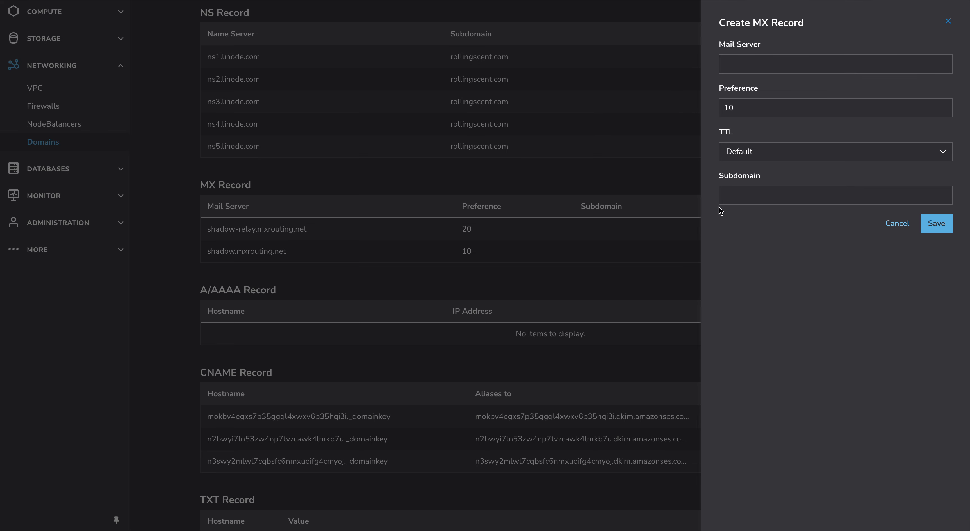
{"action": "left_click", "coordinate": [744, 196]}
{"action": "key", "text": "ctrl+v"}
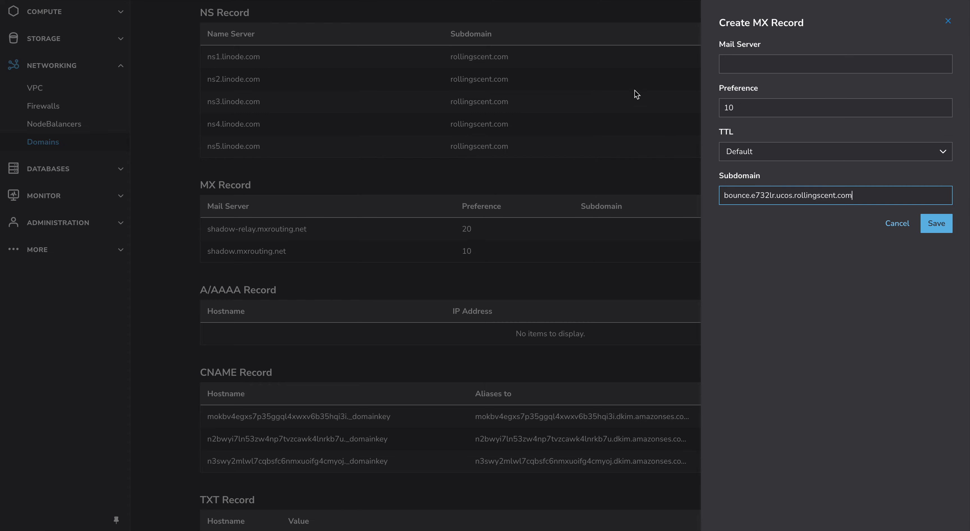
Copy the MAIL FROM Value / Target, feedback-smtp.ca-central-1.amazonses.com, from the Shopify app into the MX record's mail server in Akamai
{"action": "key", "text": "alt+Tab"}
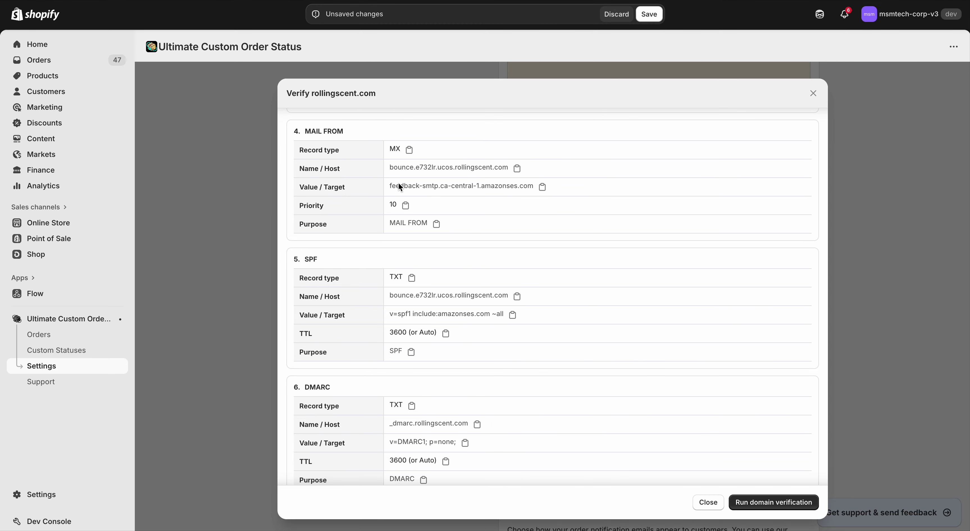
{"action": "left_click", "coordinate": [543, 187]}
{"action": "key", "text": "alt+Tab"}
{"action": "left_click", "coordinate": [763, 65]}
{"action": "key", "text": "ctrl+v"}
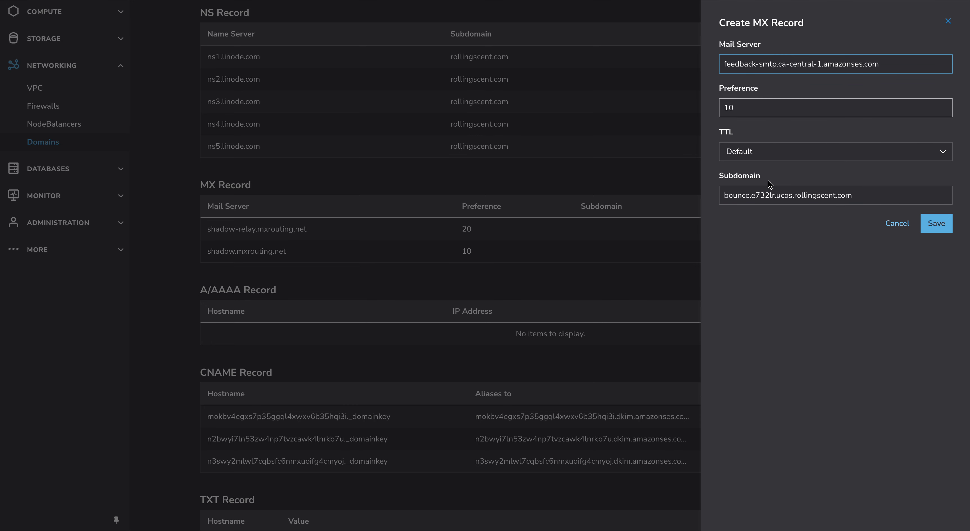
Compare the MX record's subdomain, mail server and preference in Akamai with the MAIL FROM values in the Shopify app
{"action": "left_click", "coordinate": [745, 199]}
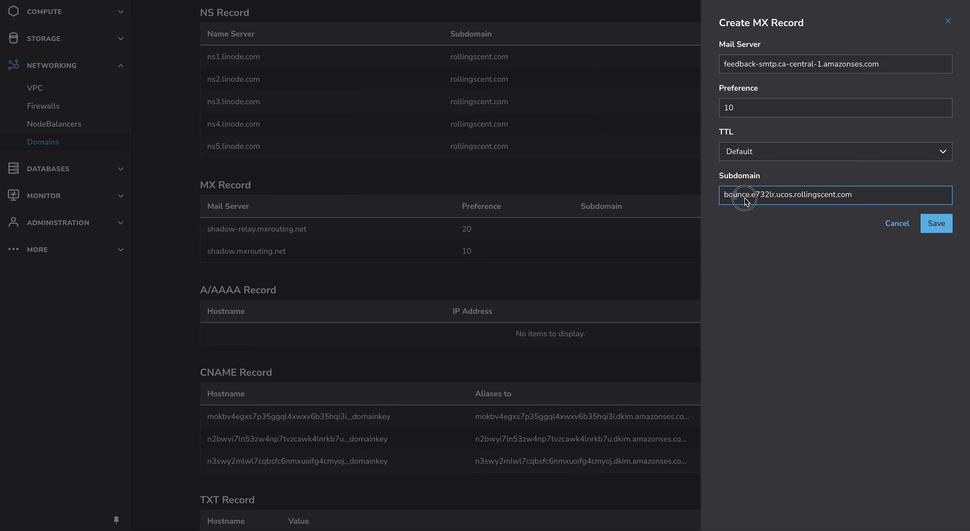
{"action": "left_click_drag", "start_coordinate": [745, 199], "coordinate": [797, 193]}
{"action": "left_click", "coordinate": [807, 214]}
{"action": "left_click", "coordinate": [760, 196]}
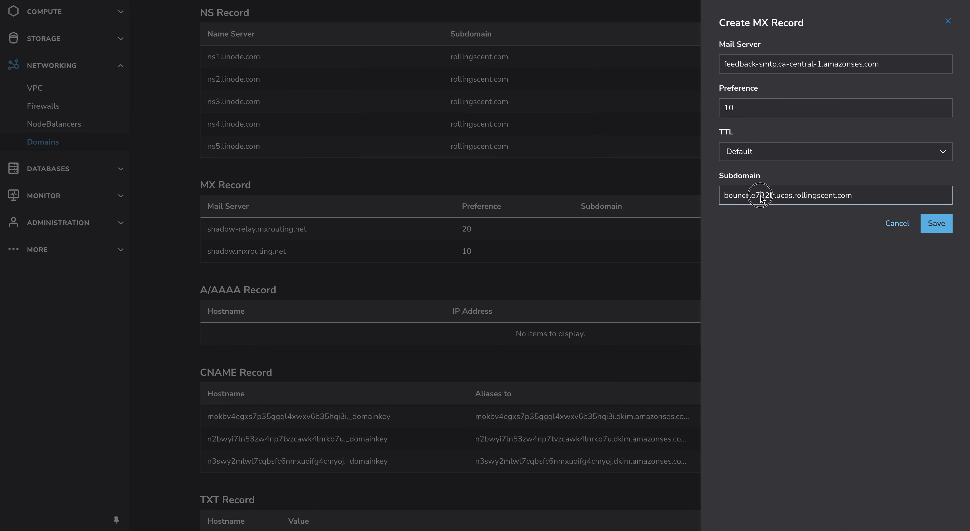
{"action": "key", "text": "ctrl+a"}
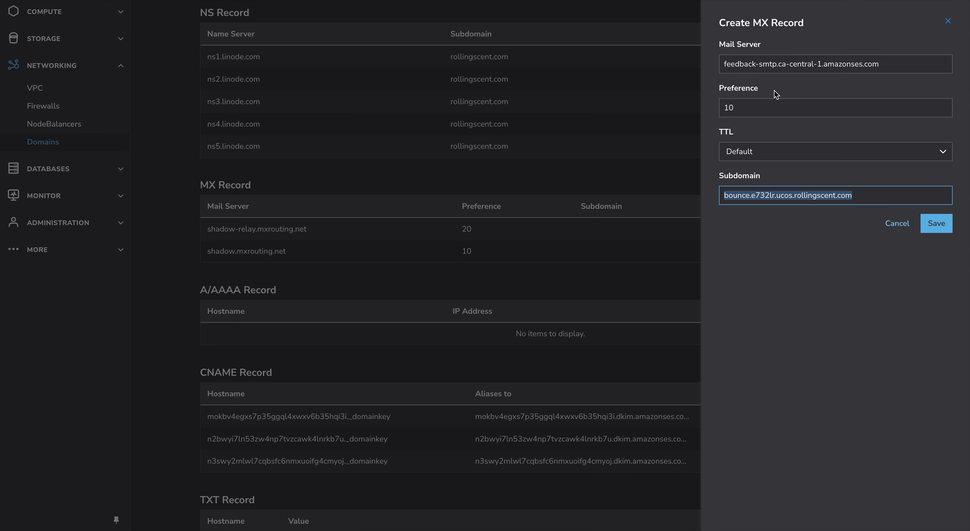
{"action": "triple_click", "coordinate": [768, 67]}
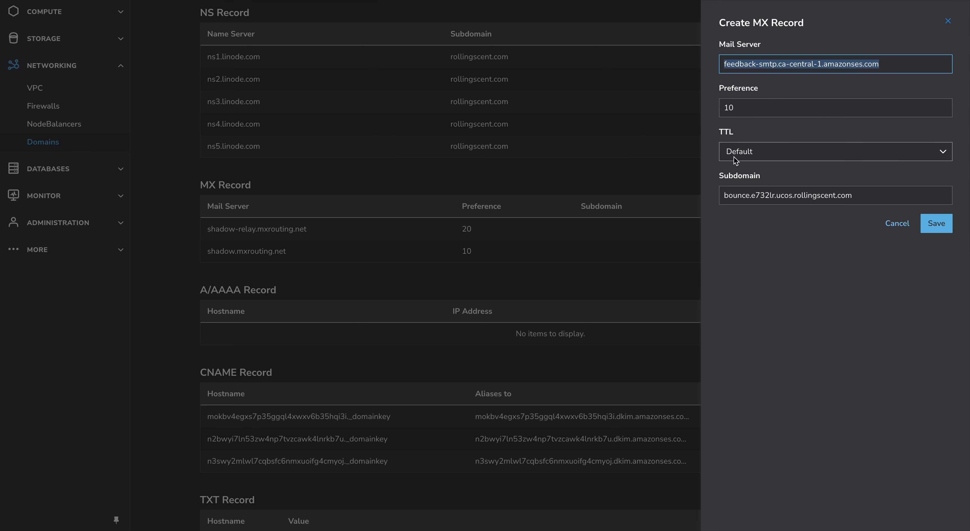
{"action": "key", "text": "ctrl+Tab"}
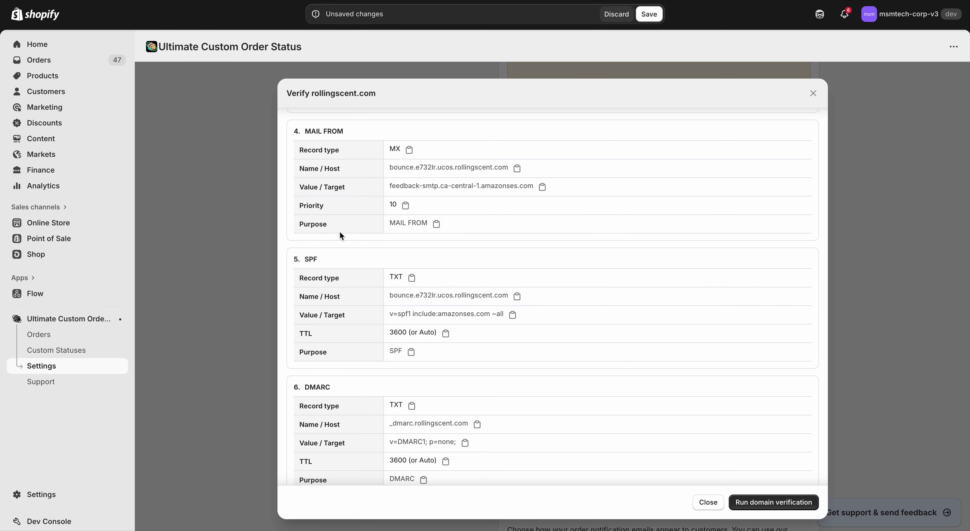
{"action": "key", "text": "ctrl+shift+Tab"}
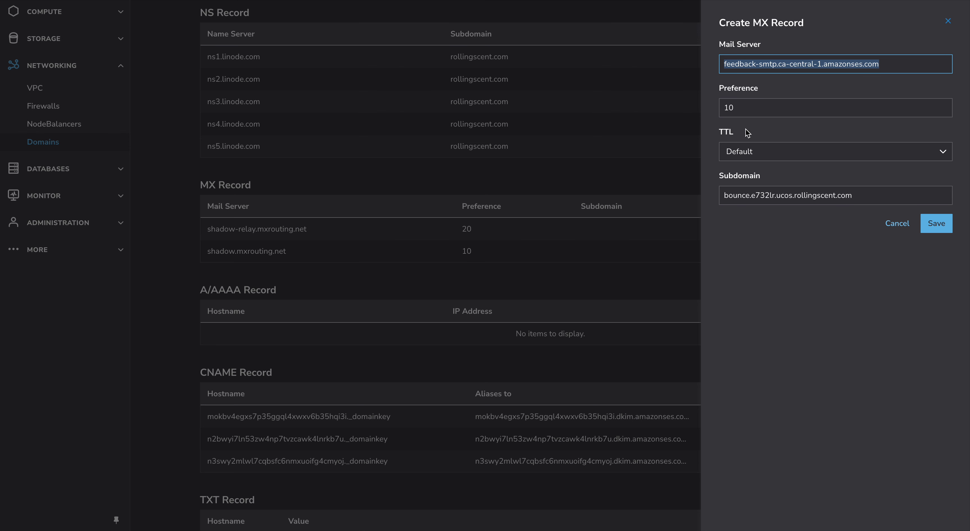
Set the MAIL FROM MX record's TTL to 30 seconds and save the record
{"action": "left_click", "coordinate": [736, 156]}
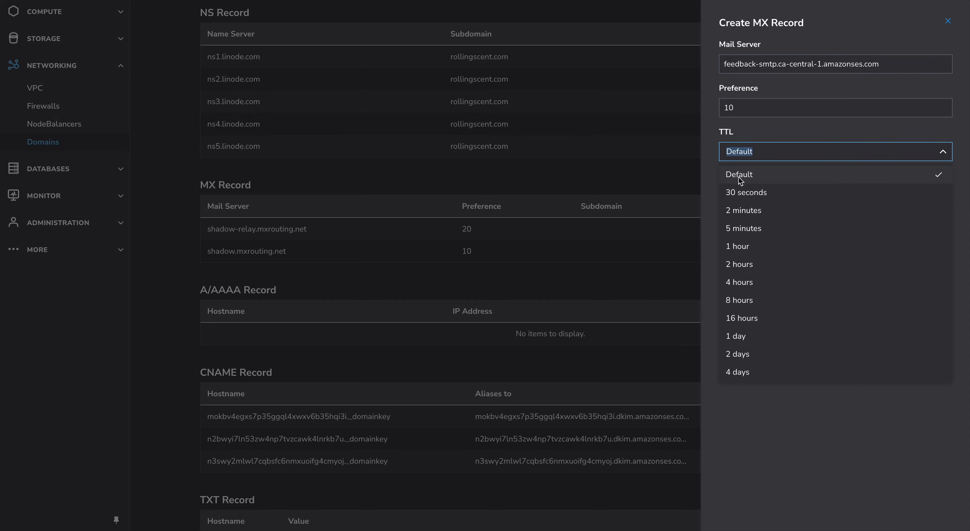
{"action": "left_click", "coordinate": [739, 192]}
{"action": "left_click", "coordinate": [937, 230]}
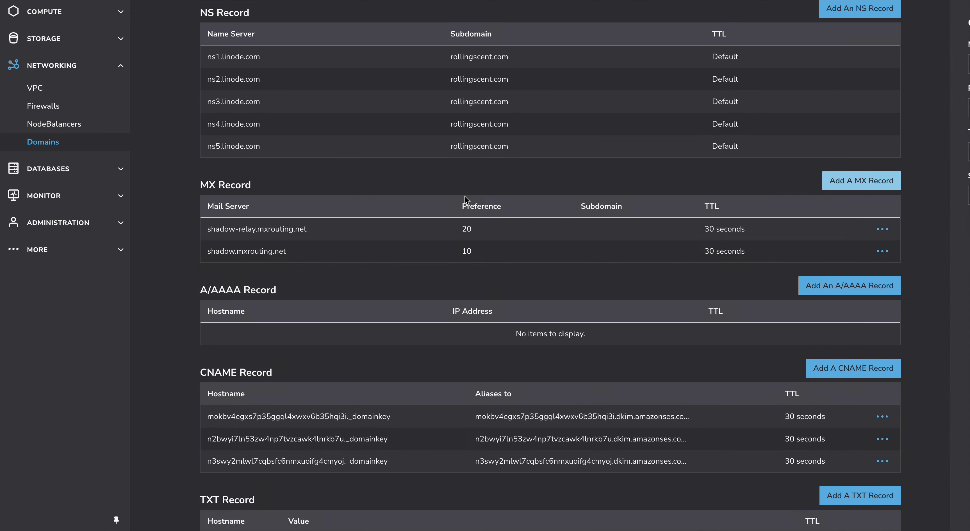
{"action": "scroll", "coordinate": [464, 200], "scroll_direction": "down", "scroll_amount": 2}
Start a TXT record in Akamai with the SPF record's Name / Host from the Shopify app, bounce.e732lr.ucos.rollingscent.com, as its hostname
{"action": "key", "text": "ctrl+Tab"}
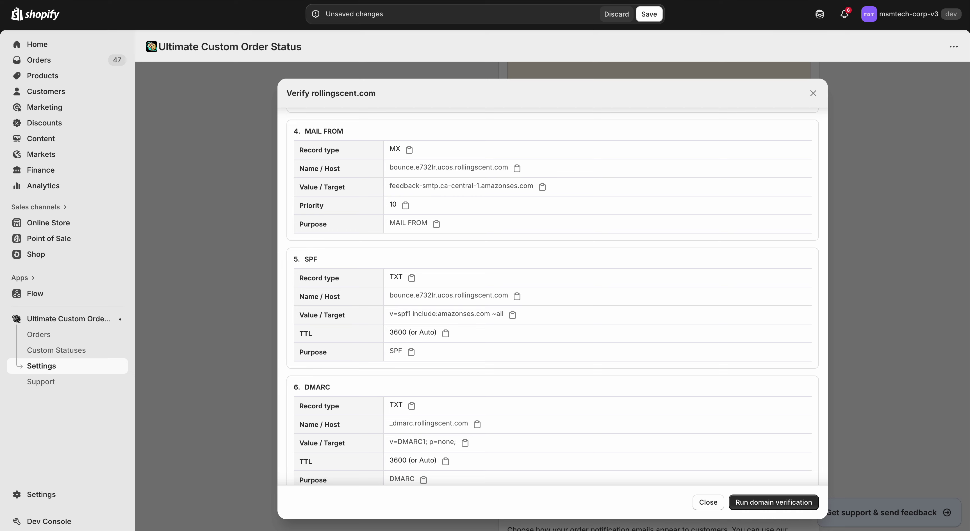
{"action": "scroll", "coordinate": [407, 221], "scroll_direction": "down", "scroll_amount": 3}
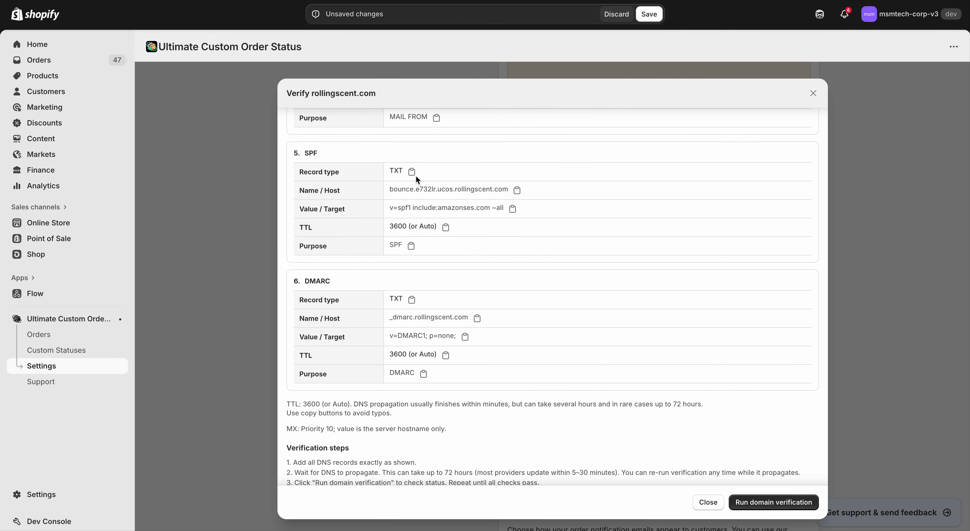
{"action": "key", "text": "alt+Tab"}
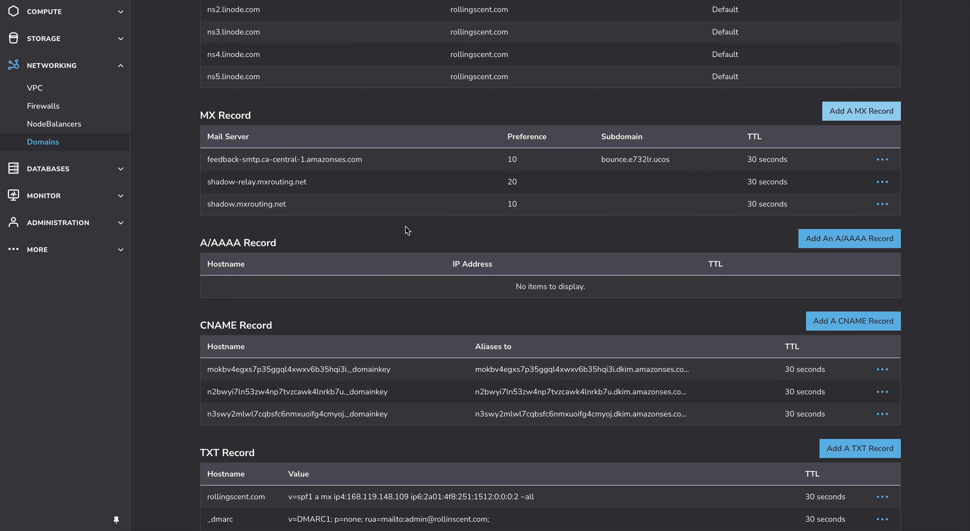
{"action": "scroll", "coordinate": [405, 232], "scroll_direction": "down", "scroll_amount": 8}
{"action": "left_click", "coordinate": [881, 99]}
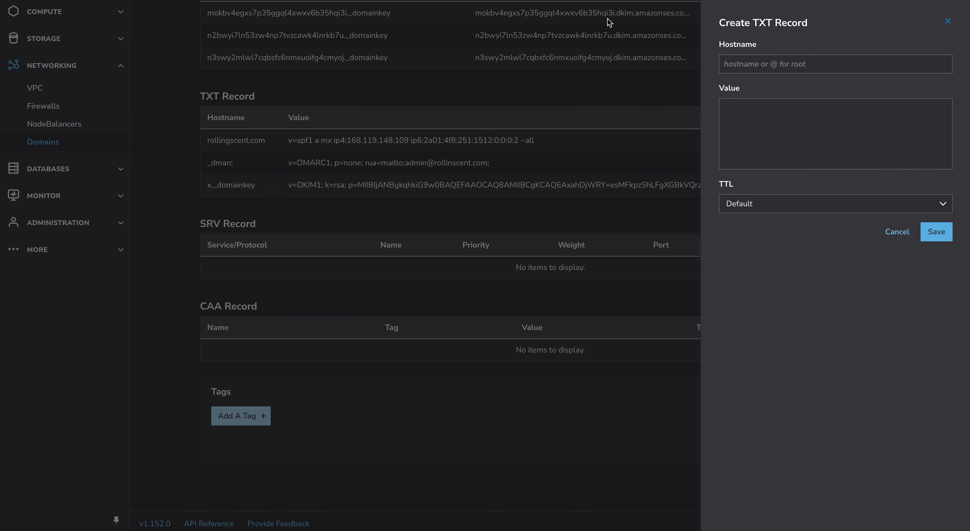
{"action": "key", "text": "alt+Tab"}
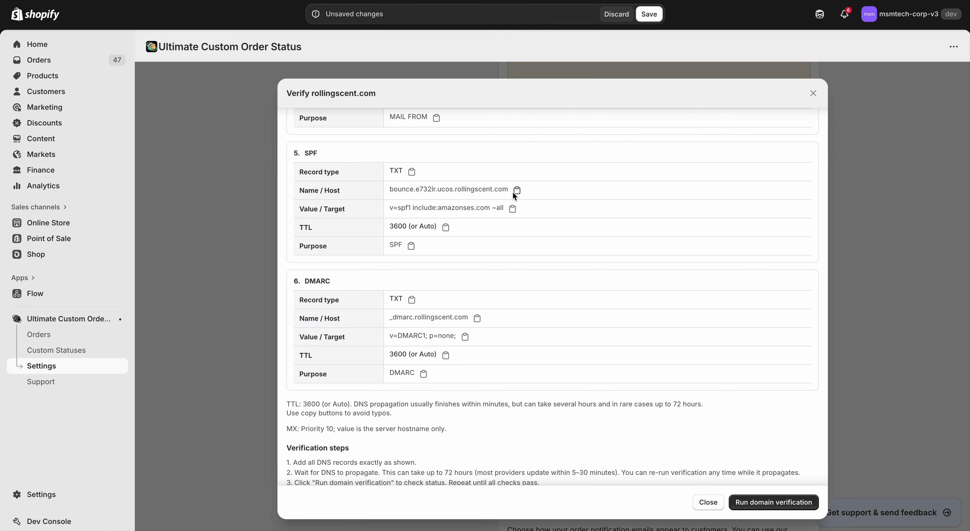
{"action": "key", "text": "alt+Tab"}
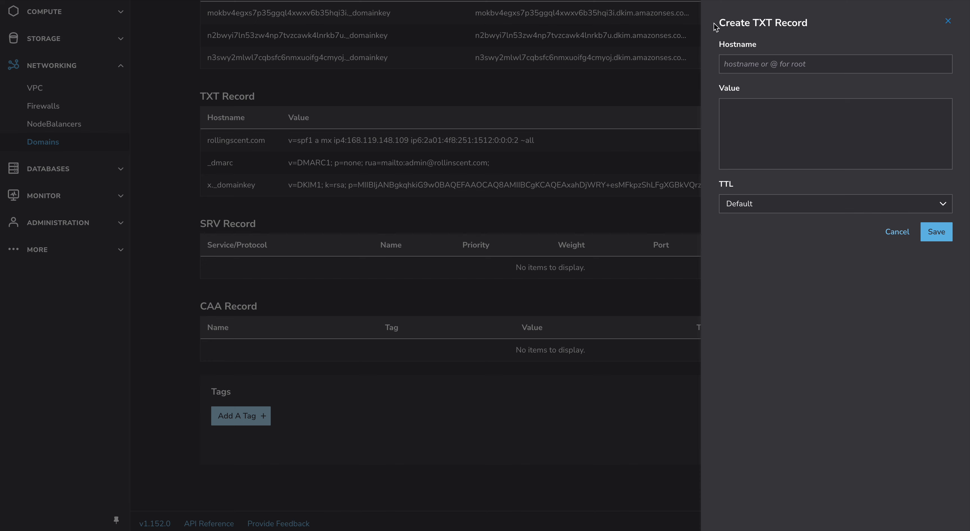
{"action": "left_click", "coordinate": [746, 61]}
{"action": "type", "text": "bounce.e732lr.ucos.rollingscent.com"}
Copy the SPF record's Value / Target, v=spf1 include:amazonses.com ~all, from the Shopify app into the TXT record's value in Akamai
{"action": "key", "text": "alt+Tab"}
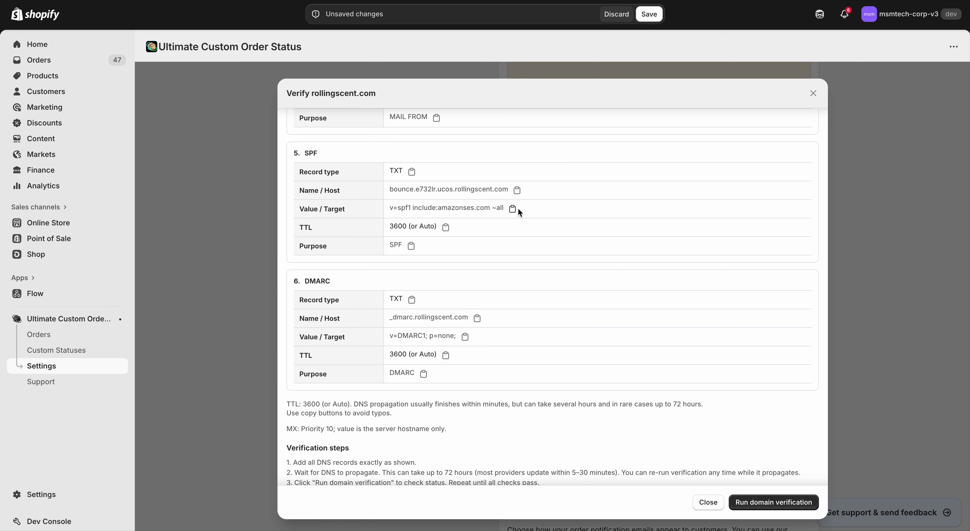
{"action": "key", "text": "alt+Tab"}
{"action": "left_click", "coordinate": [762, 145]}
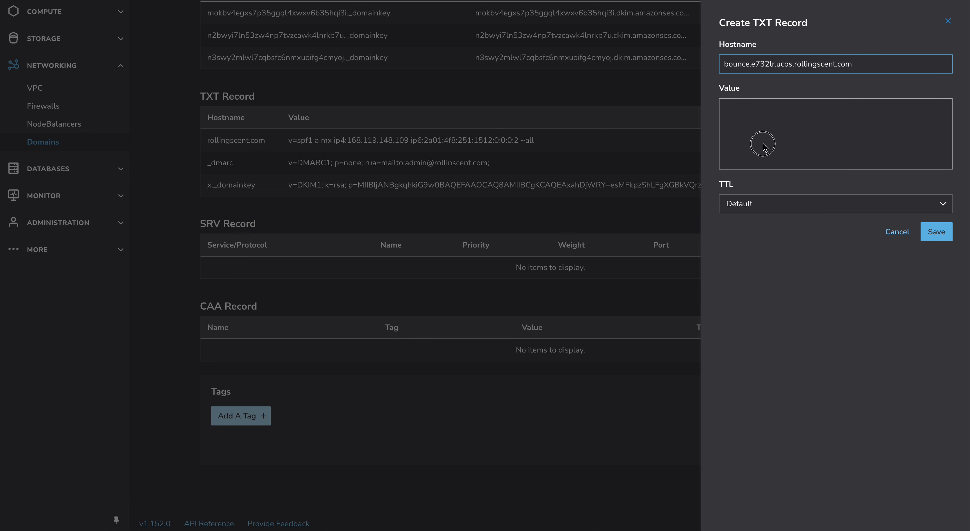
{"action": "type", "text": "v=spf1 include:amazonses.com ~all"}
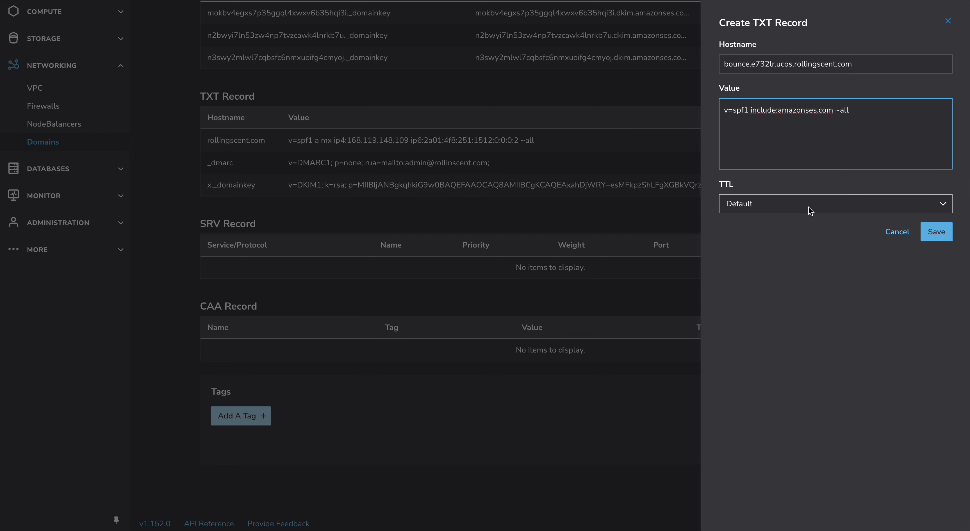
Set the SPF TXT record's TTL to 30 seconds and save the record
{"action": "left_click", "coordinate": [833, 210]}
{"action": "left_click", "coordinate": [791, 249]}
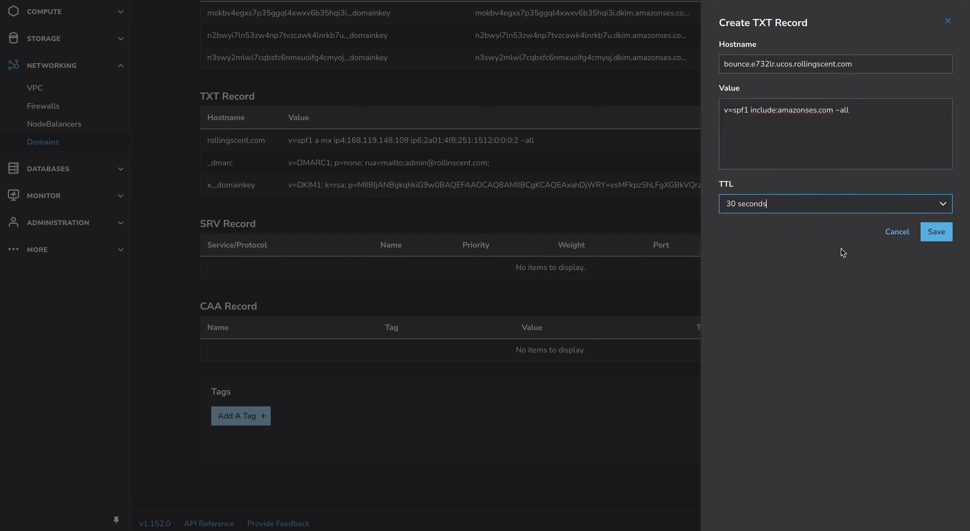
{"action": "left_click", "coordinate": [936, 231]}
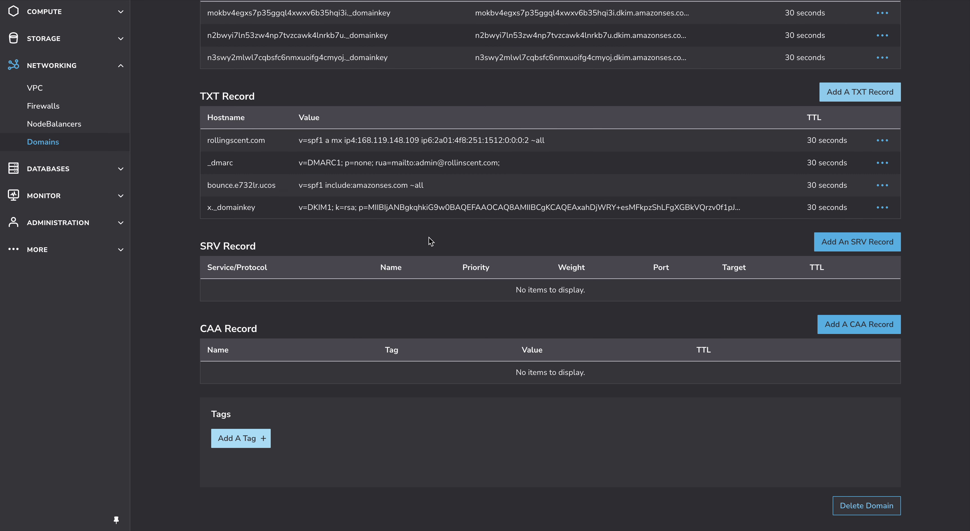
Compare the existing _dmarc TXT record's hostname and value in Akamai with the DMARC Name / Host and Value / Target in the Shopify app
{"action": "scroll", "coordinate": [431, 242], "scroll_direction": "up", "scroll_amount": 1}
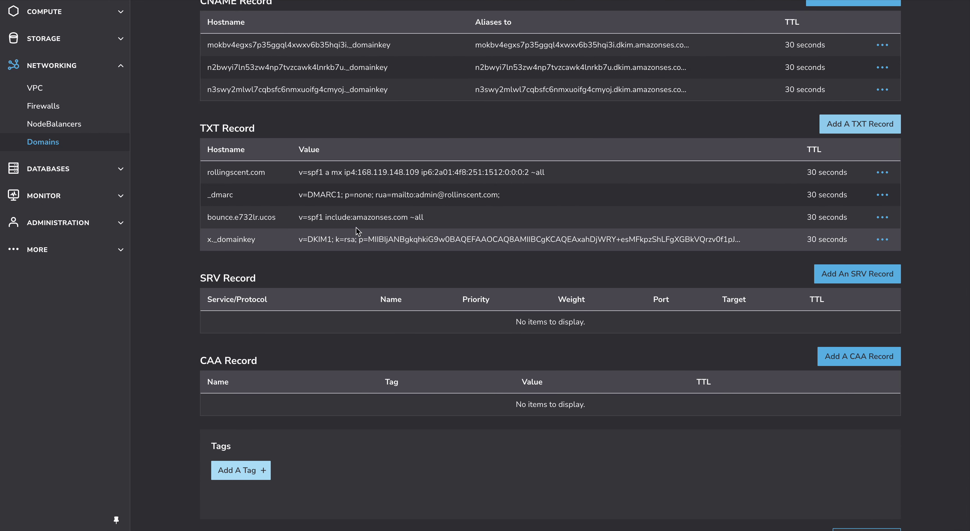
{"action": "scroll", "coordinate": [311, 217], "scroll_direction": "up", "scroll_amount": 1}
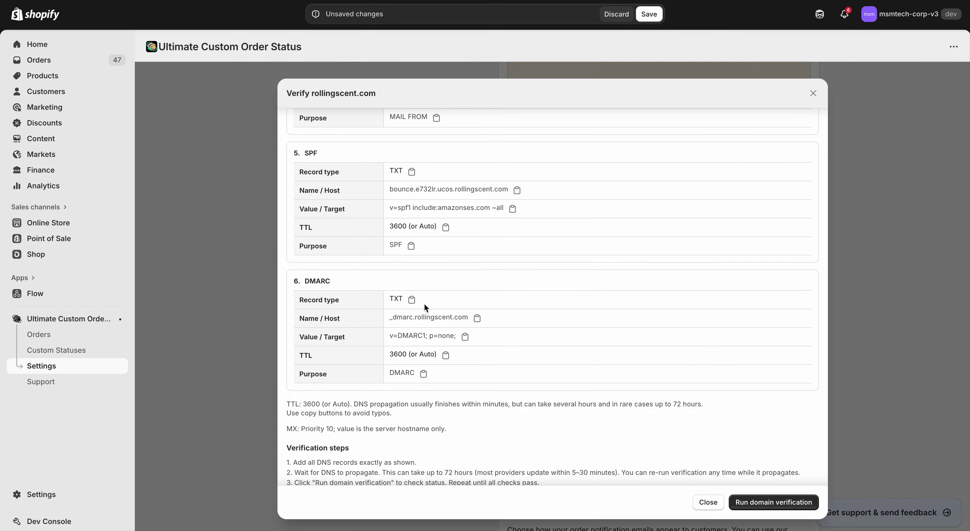
{"action": "scroll", "coordinate": [425, 246], "scroll_direction": "down", "scroll_amount": 1}
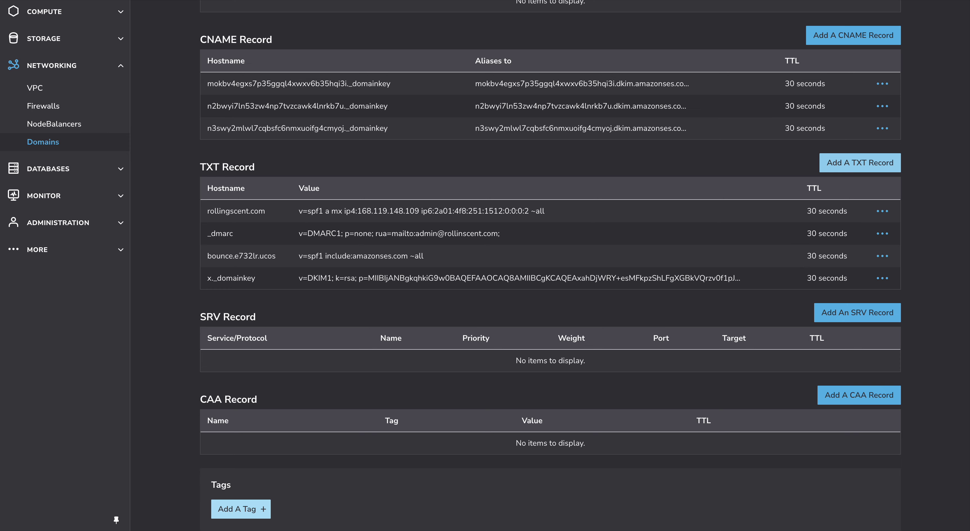
{"action": "scroll", "coordinate": [430, 256], "scroll_direction": "down", "scroll_amount": 3}
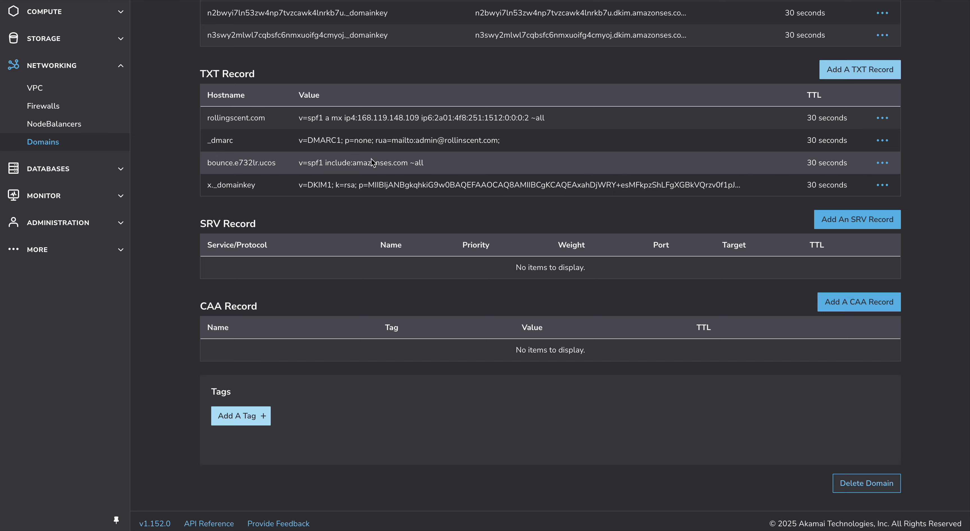
{"action": "double_click", "coordinate": [225, 139]}
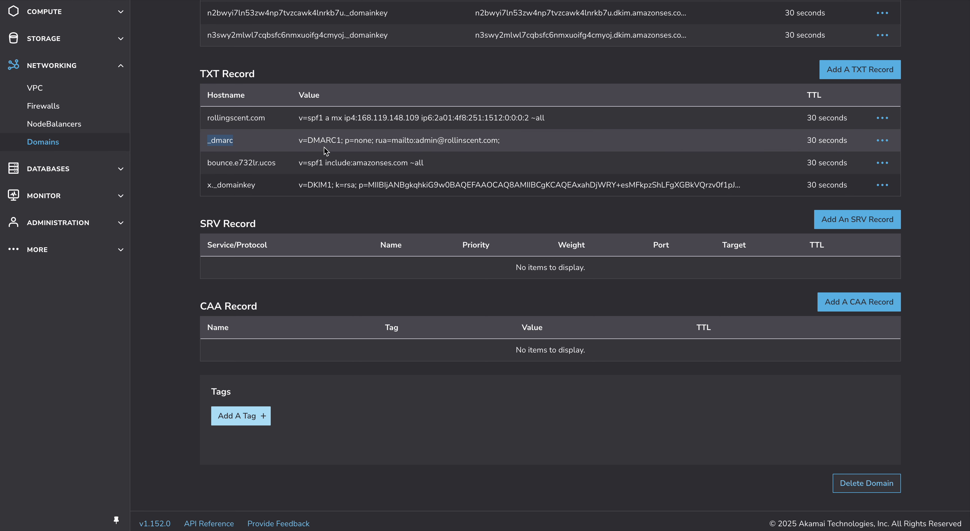
{"action": "double_click", "coordinate": [337, 132]}
{"action": "triple_click", "coordinate": [338, 138]}
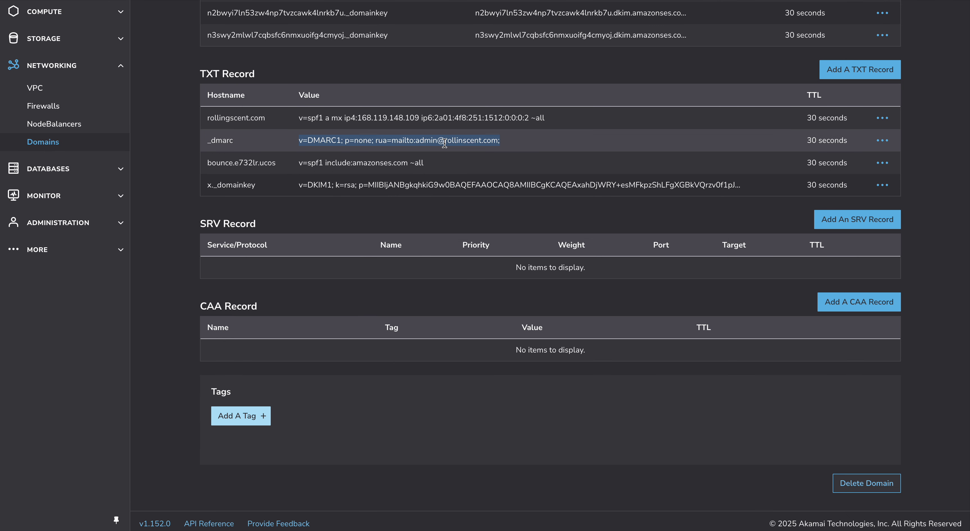
{"action": "double_click", "coordinate": [220, 140]}
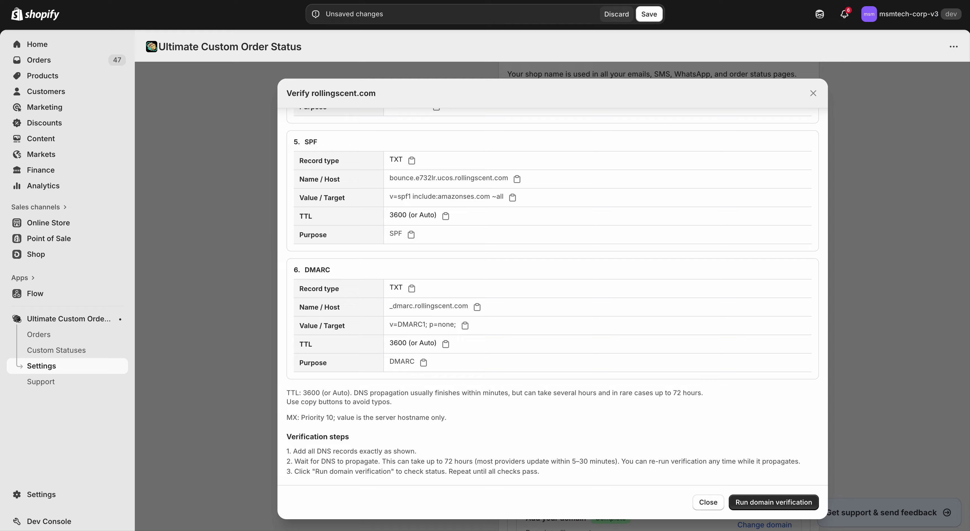
Review the required DNS records for rollingscent.com in the Shopify app and run the domain verification
{"action": "scroll", "coordinate": [439, 294], "scroll_direction": "up", "scroll_amount": 15}
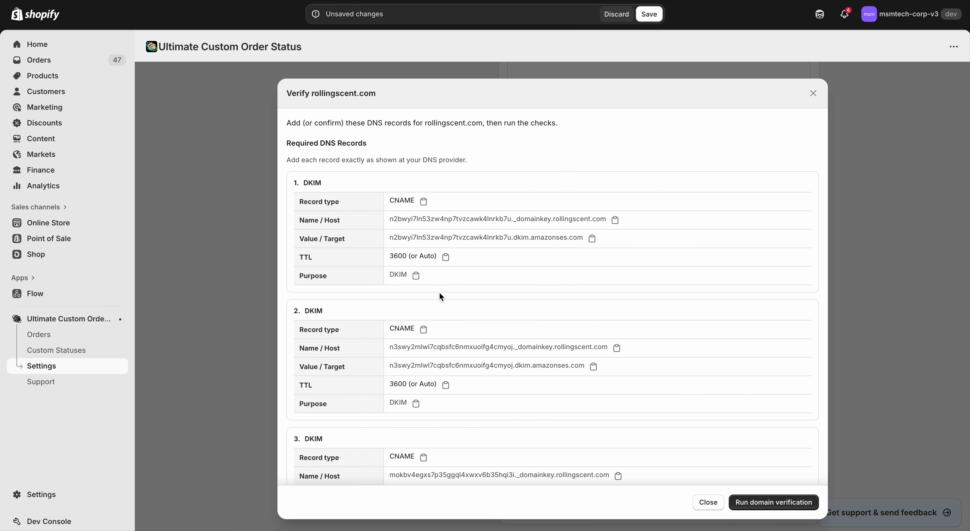
{"action": "scroll", "coordinate": [470, 394], "scroll_direction": "down", "scroll_amount": 15}
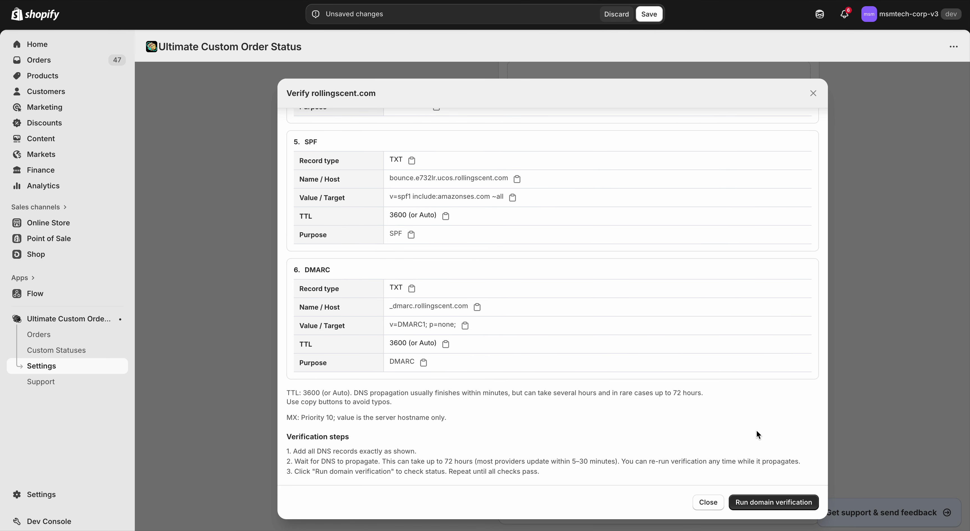
{"action": "scroll", "coordinate": [757, 431], "scroll_direction": "up", "scroll_amount": 15}
{"action": "scroll", "coordinate": [757, 431], "scroll_direction": "down", "scroll_amount": 15}
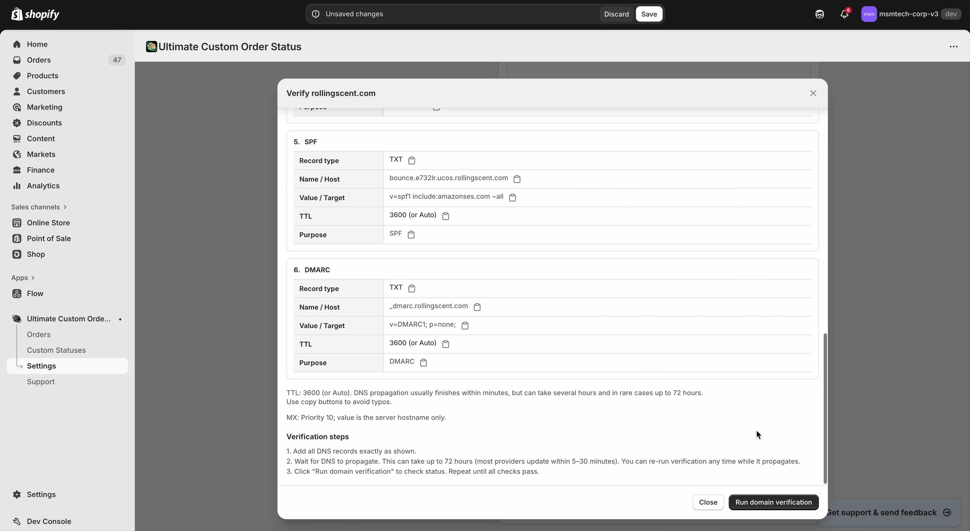
{"action": "scroll", "coordinate": [757, 432], "scroll_direction": "up", "scroll_amount": 15}
{"action": "scroll", "coordinate": [762, 430], "scroll_direction": "down", "scroll_amount": 15}
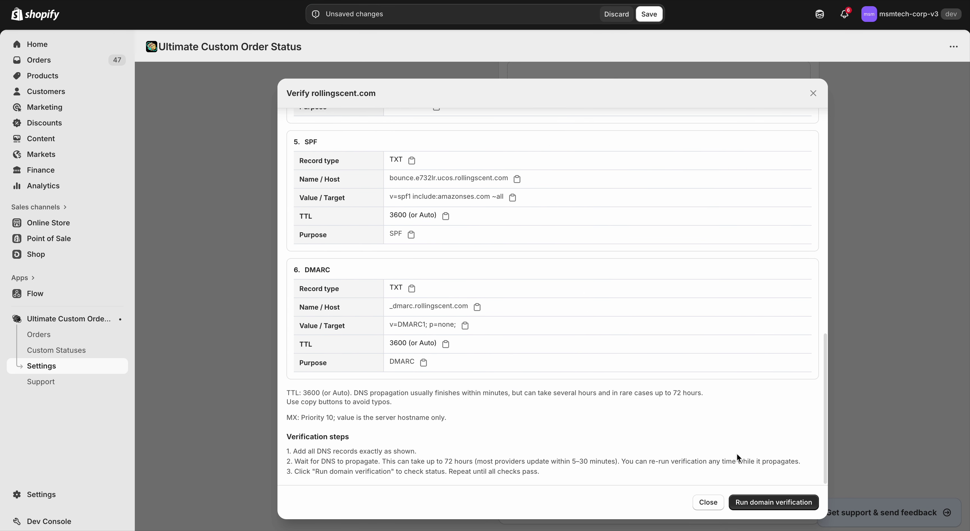
{"action": "left_click", "coordinate": [775, 503]}
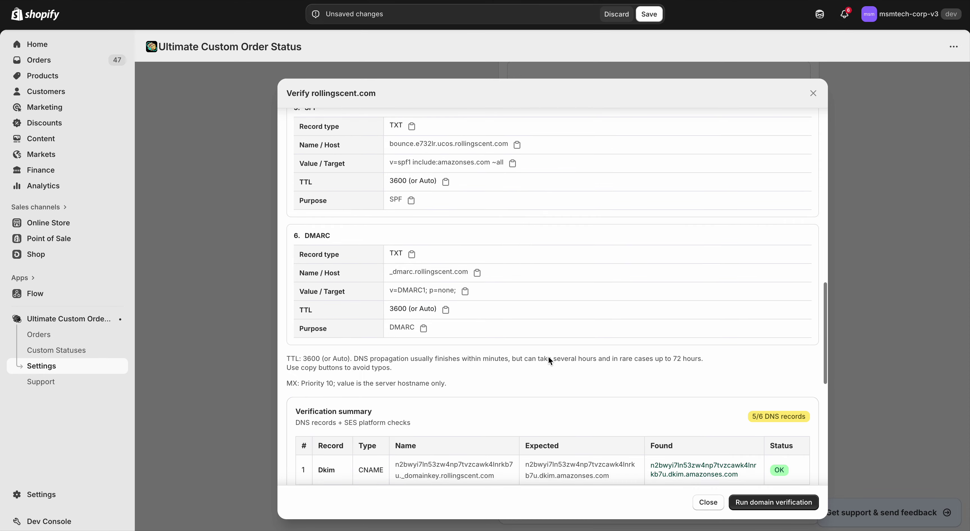
Examine the verification summary for each record's status, especially the SPF row, and review the system checks beneath it
{"action": "scroll", "coordinate": [548, 357], "scroll_direction": "down", "scroll_amount": 6}
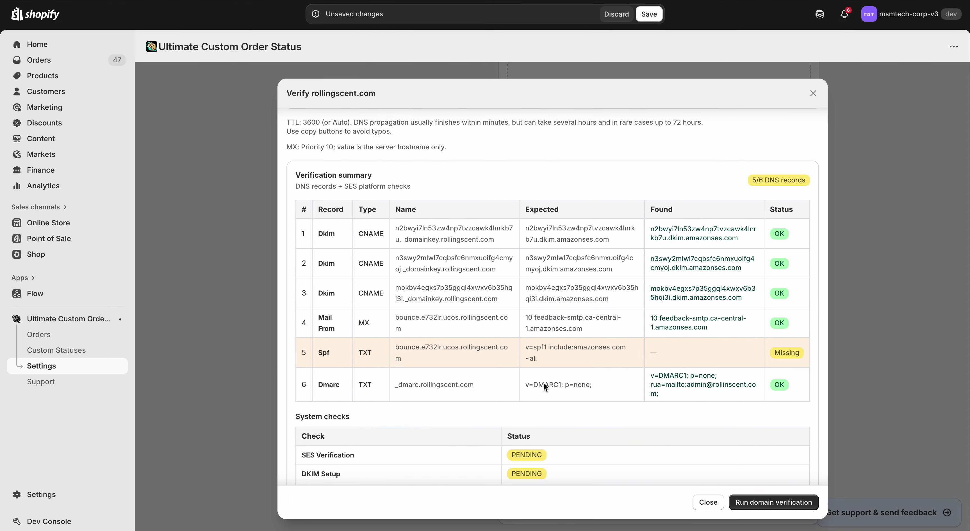
{"action": "scroll", "coordinate": [543, 382], "scroll_direction": "down", "scroll_amount": 3}
{"action": "scroll", "coordinate": [526, 363], "scroll_direction": "up", "scroll_amount": 4}
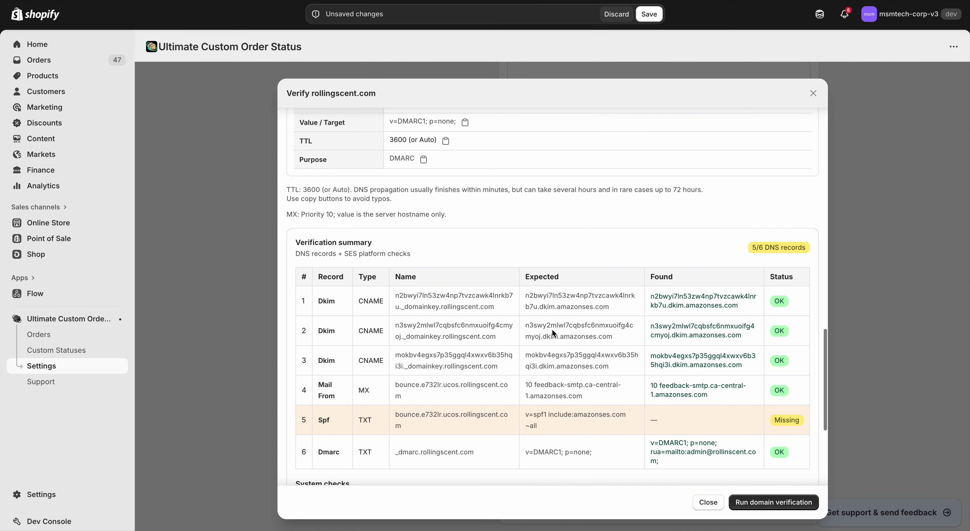
{"action": "scroll", "coordinate": [535, 282], "scroll_direction": "down", "scroll_amount": 3}
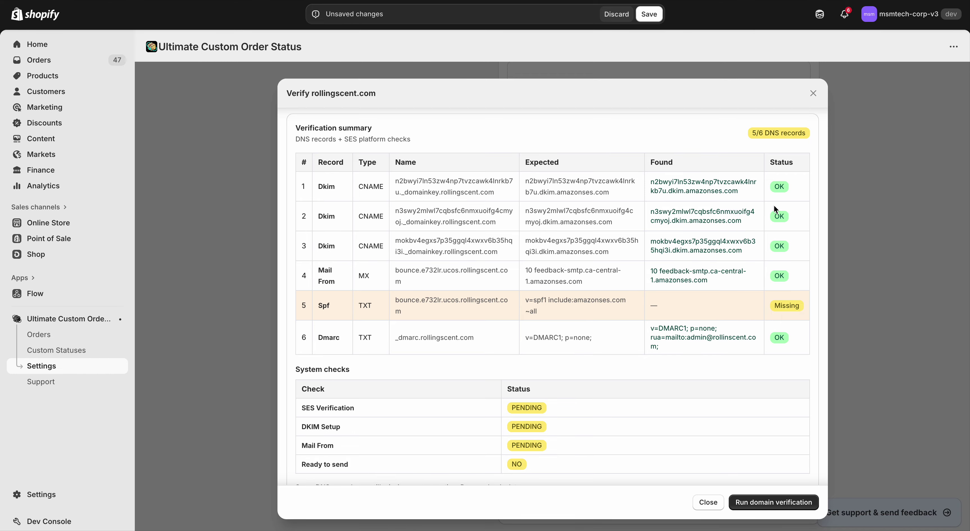
{"action": "left_click_drag", "start_coordinate": [319, 306], "coordinate": [797, 308]}
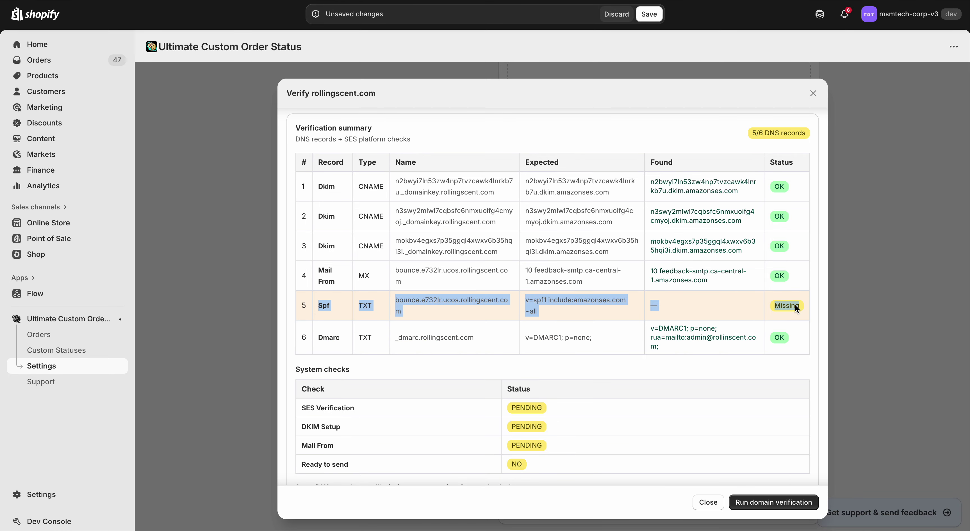
{"action": "left_click", "coordinate": [795, 308]}
{"action": "scroll", "coordinate": [655, 302], "scroll_direction": "down", "scroll_amount": 2}
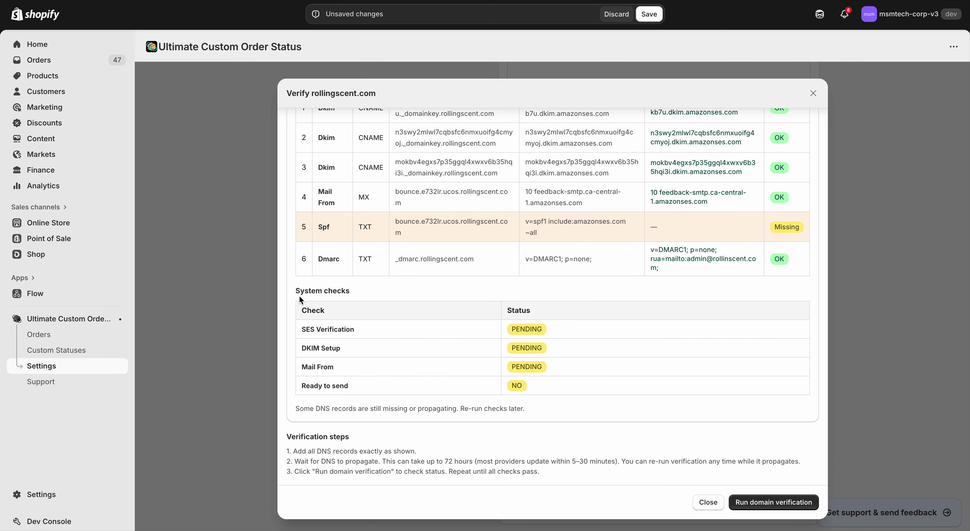
{"action": "left_click_drag", "start_coordinate": [297, 327], "coordinate": [537, 390]}
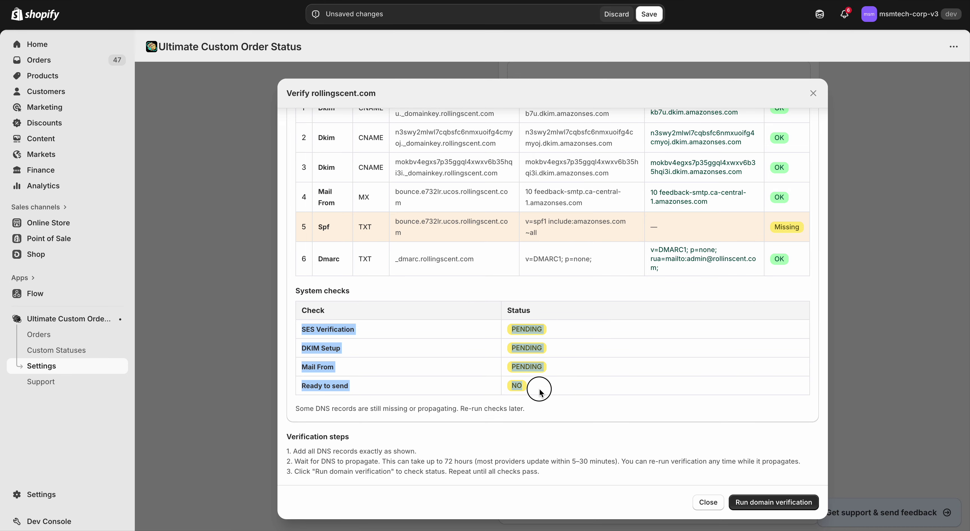
{"action": "left_click", "coordinate": [505, 347]}
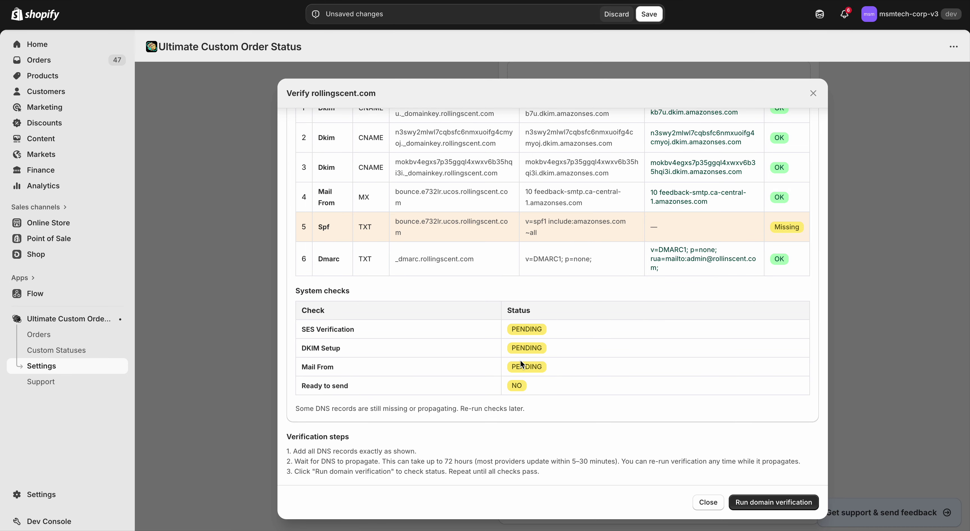
{"action": "scroll", "coordinate": [776, 301], "scroll_direction": "up", "scroll_amount": 5}
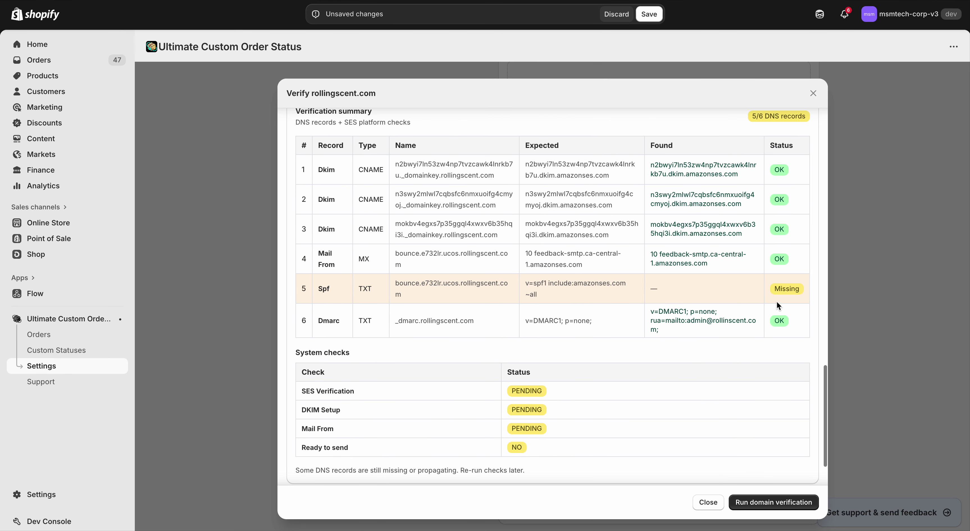
{"action": "scroll", "coordinate": [625, 282], "scroll_direction": "down", "scroll_amount": 5}
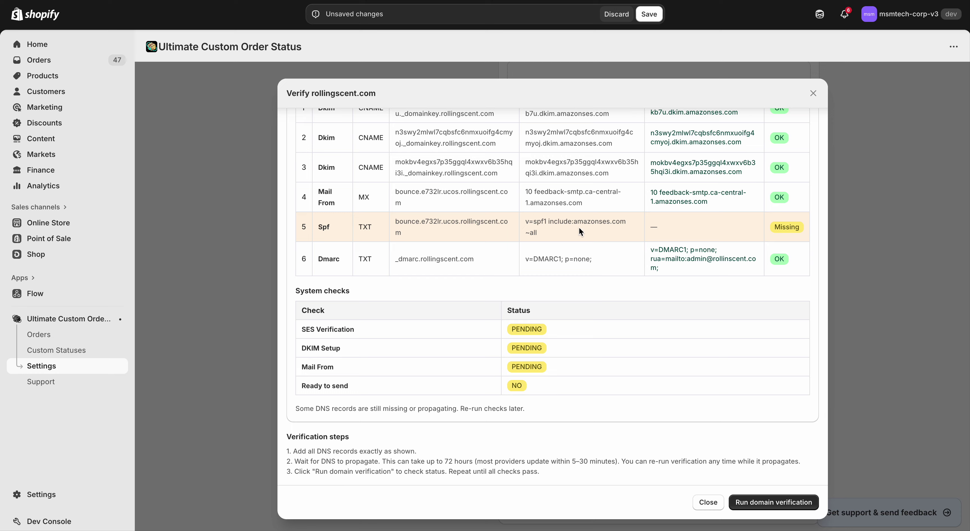
{"action": "scroll", "coordinate": [687, 366], "scroll_direction": "up", "scroll_amount": 3}
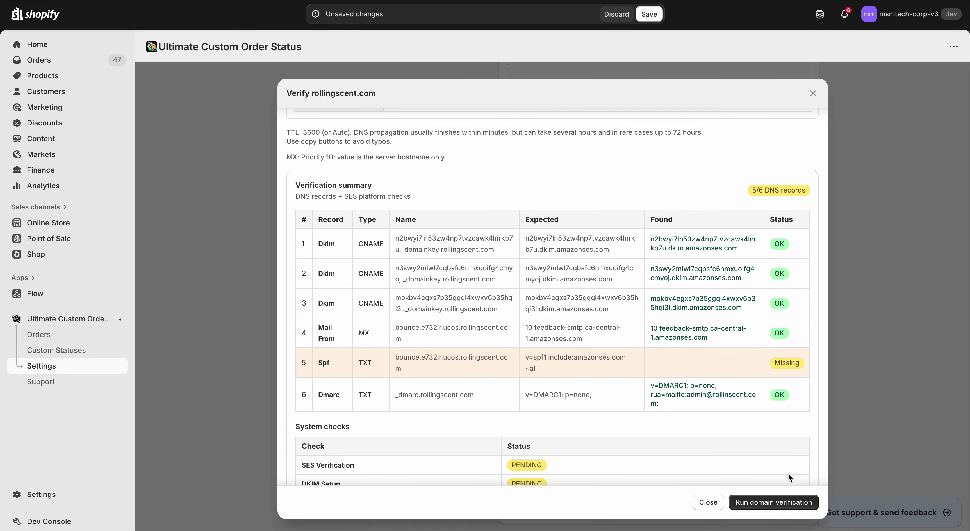
{"action": "scroll", "coordinate": [697, 369], "scroll_direction": "up", "scroll_amount": 7}
{"action": "scroll", "coordinate": [686, 293], "scroll_direction": "down", "scroll_amount": 10}
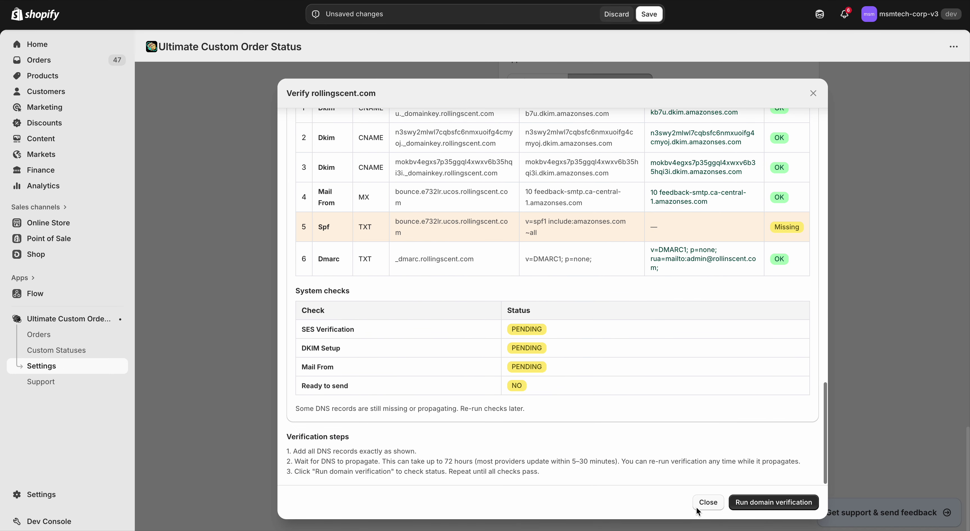
Close the domain verification dialog and save the app settings with the business domain as email sender
{"action": "left_click", "coordinate": [709, 503]}
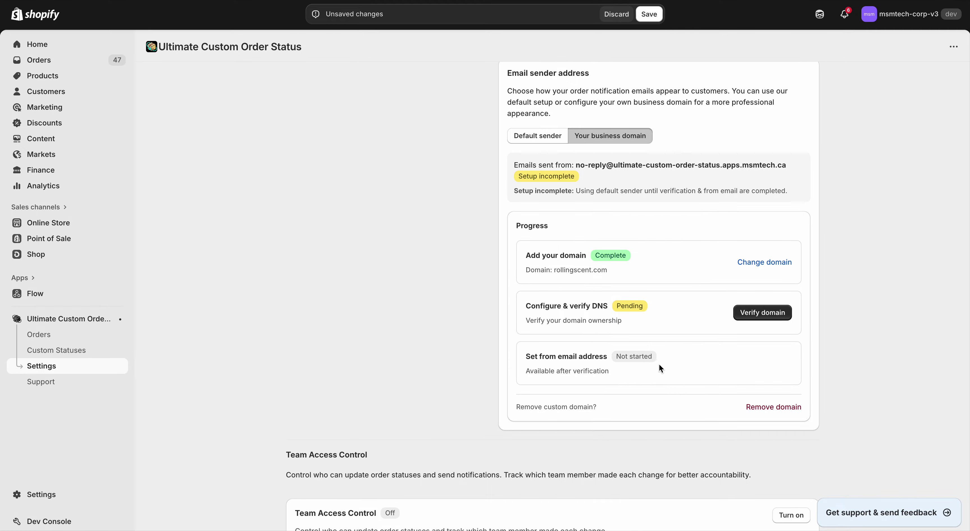
{"action": "scroll", "coordinate": [620, 360], "scroll_direction": "up", "scroll_amount": 1}
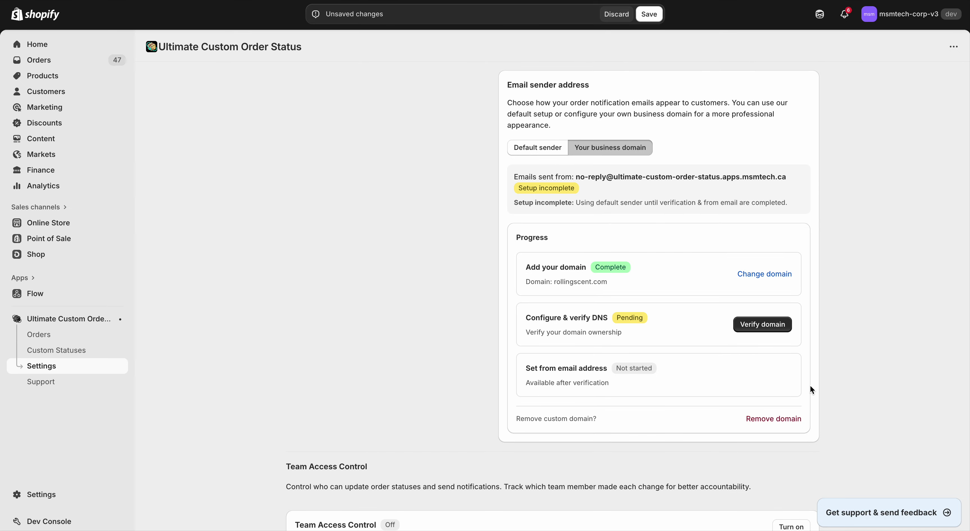
{"action": "scroll", "coordinate": [670, 367], "scroll_direction": "up", "scroll_amount": 3}
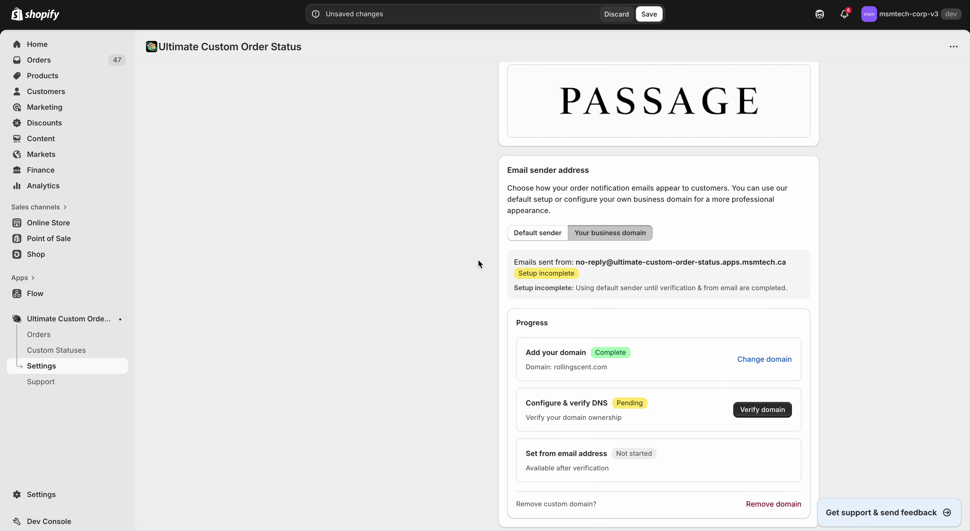
{"action": "scroll", "coordinate": [490, 253], "scroll_direction": "down", "scroll_amount": 4}
{"action": "left_click", "coordinate": [649, 14]}
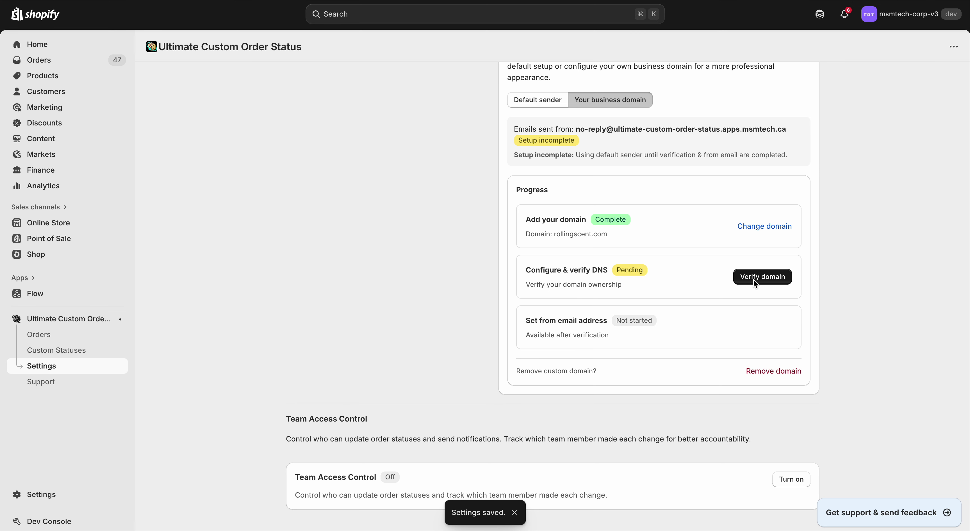
{"action": "scroll", "coordinate": [753, 281], "scroll_direction": "up", "scroll_amount": 3}
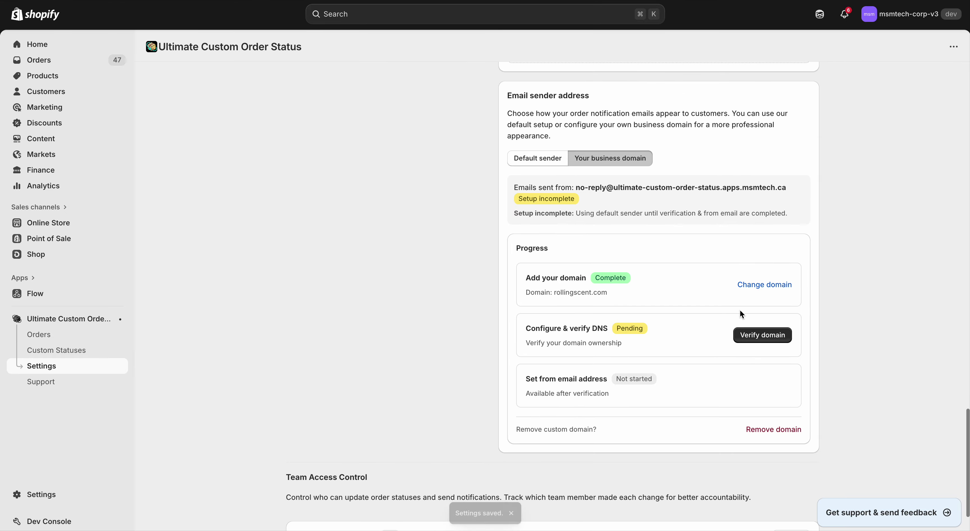
{"action": "scroll", "coordinate": [720, 343], "scroll_direction": "up", "scroll_amount": 15}
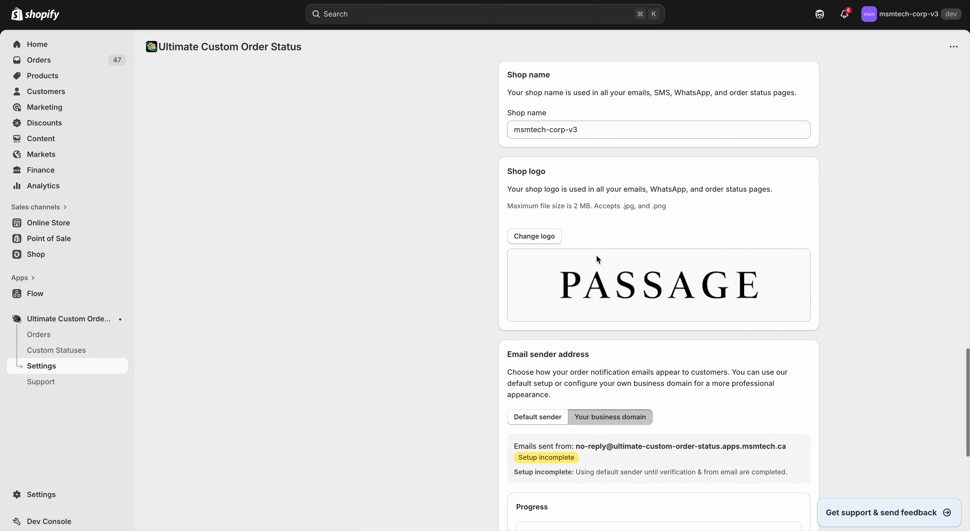
{"action": "scroll", "coordinate": [411, 201], "scroll_direction": "up", "scroll_amount": 10}
{"action": "scroll", "coordinate": [411, 202], "scroll_direction": "down", "scroll_amount": 20}
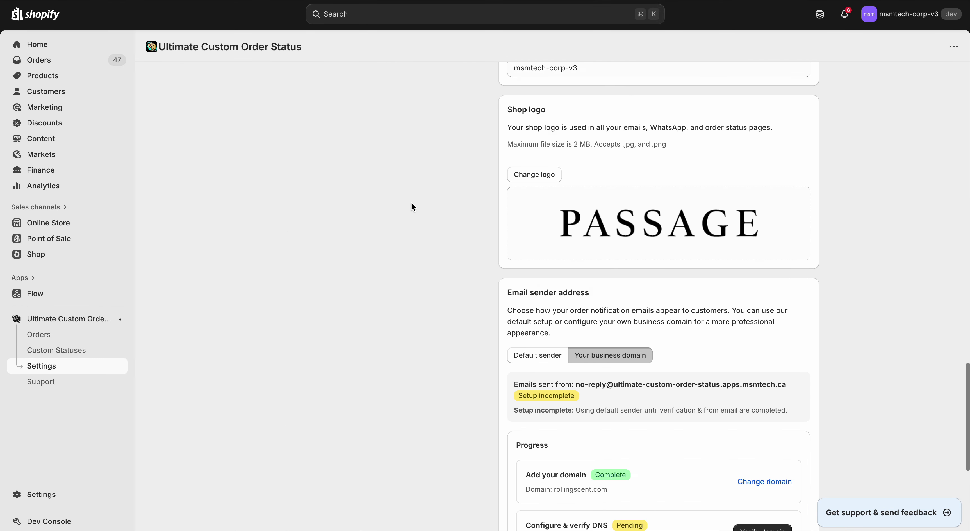